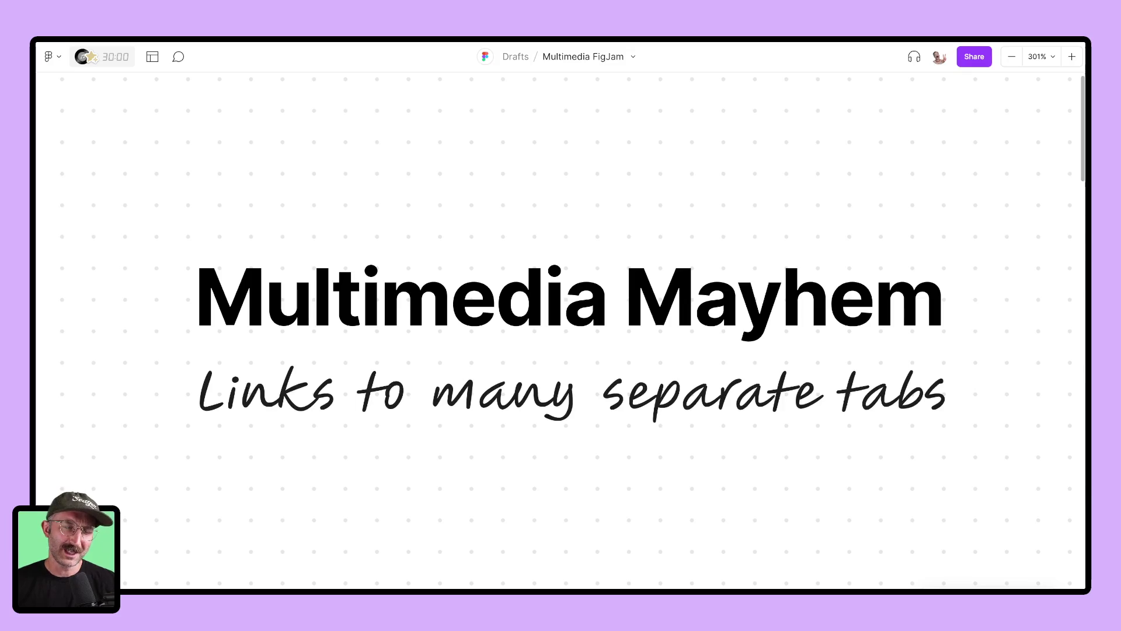
Examine the Multimedia Mayhem board, covering its Dogs and Cats article and video links, photo gallery and survey link
key("shift+1")
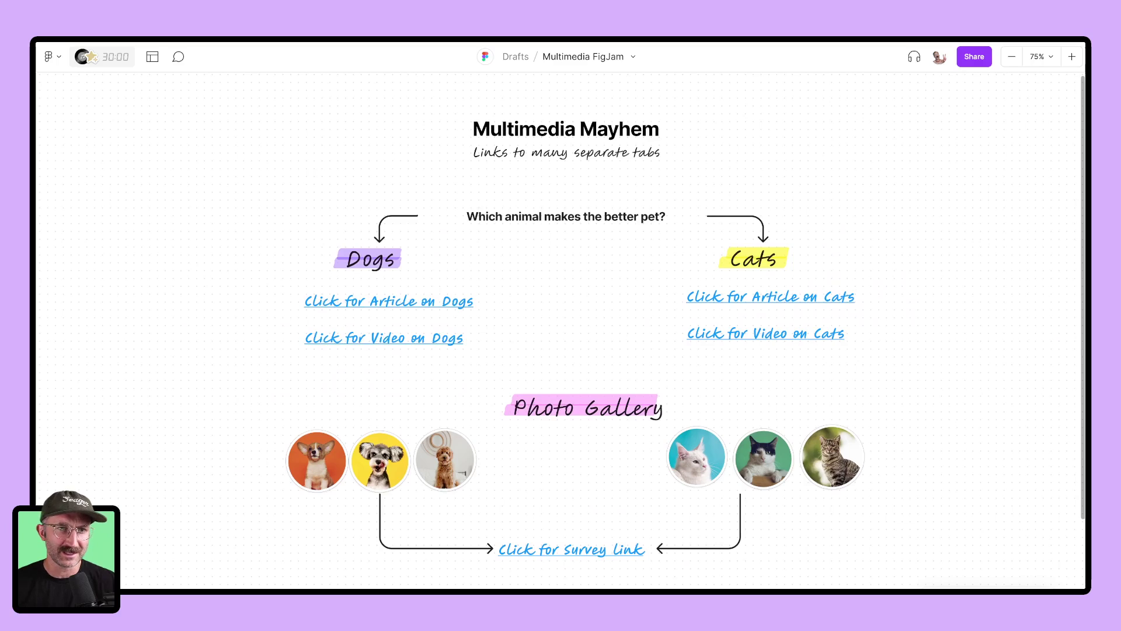
scroll(397, 301, "up", 10)
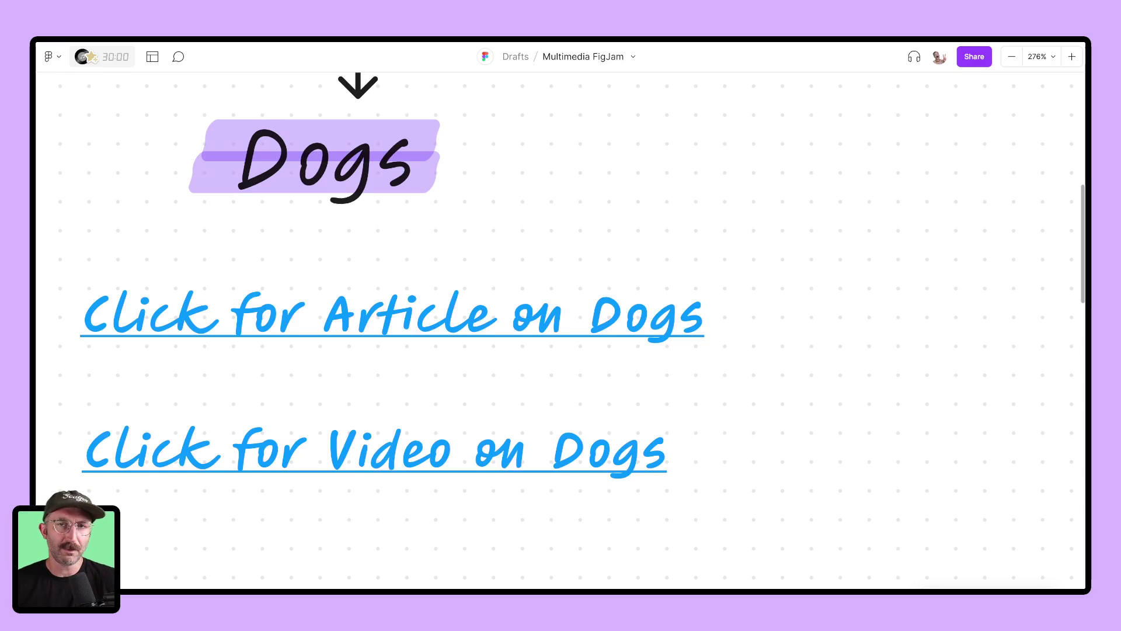
scroll(560, 327, "right", 15)
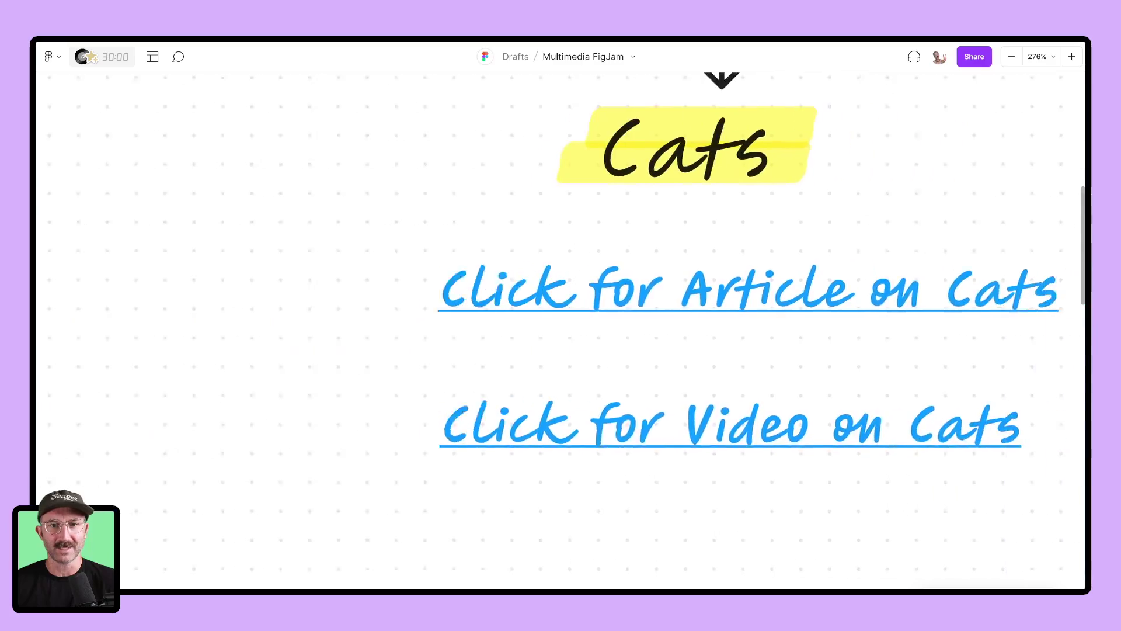
scroll(561, 326, "down", 8)
scroll(560, 327, "down", 5, "ctrl")
scroll(561, 327, "down", 2)
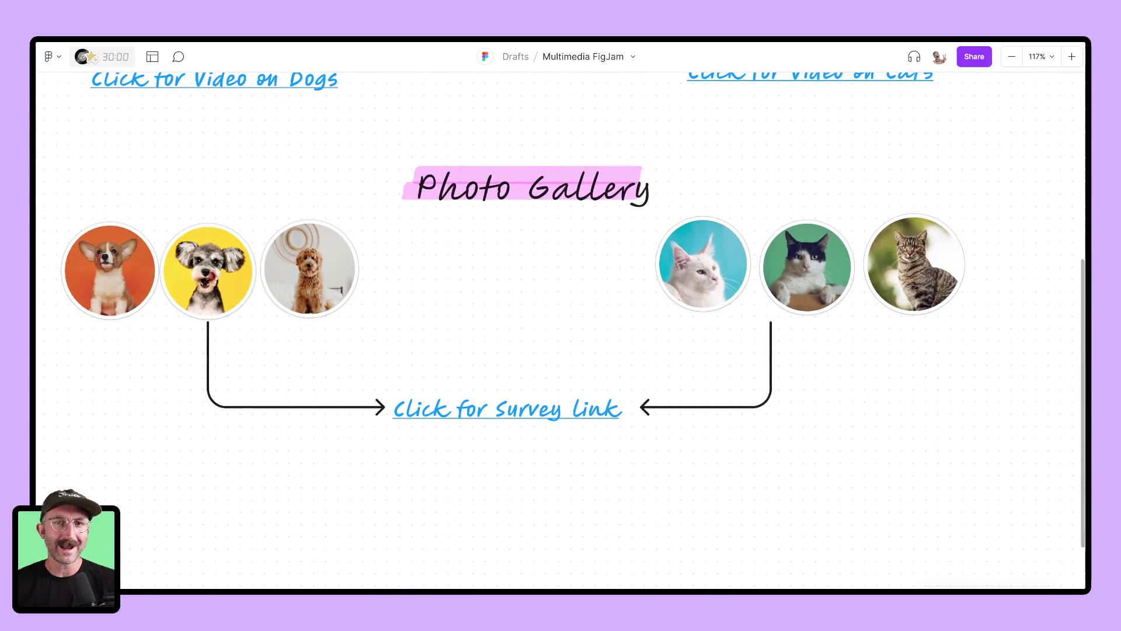
scroll(482, 415, "up", 5, "ctrl")
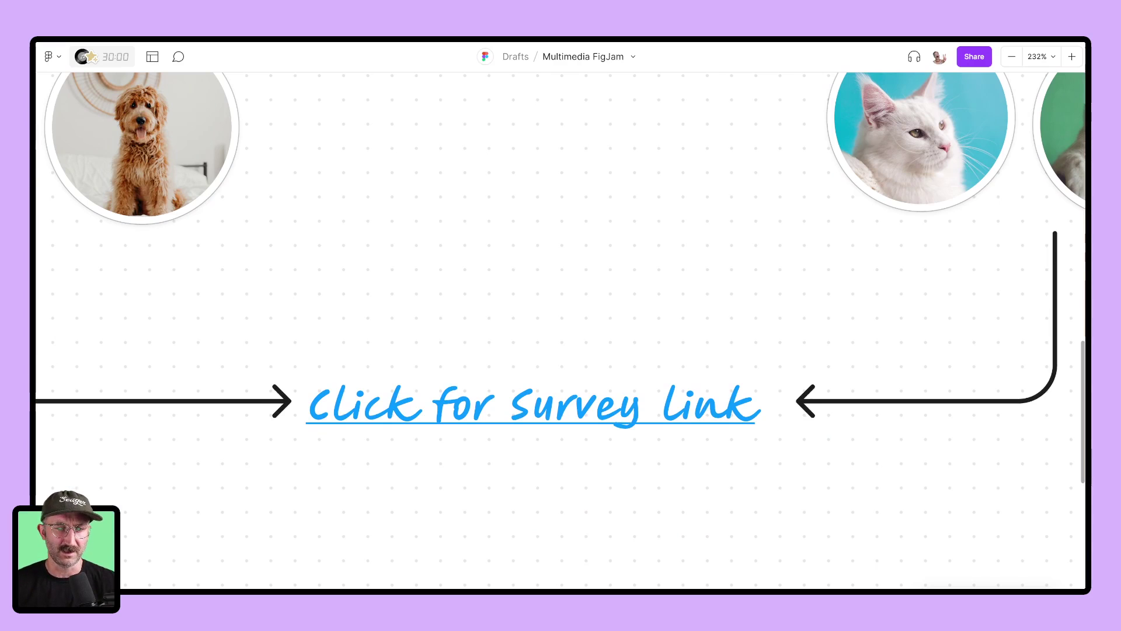
key("shift+1")
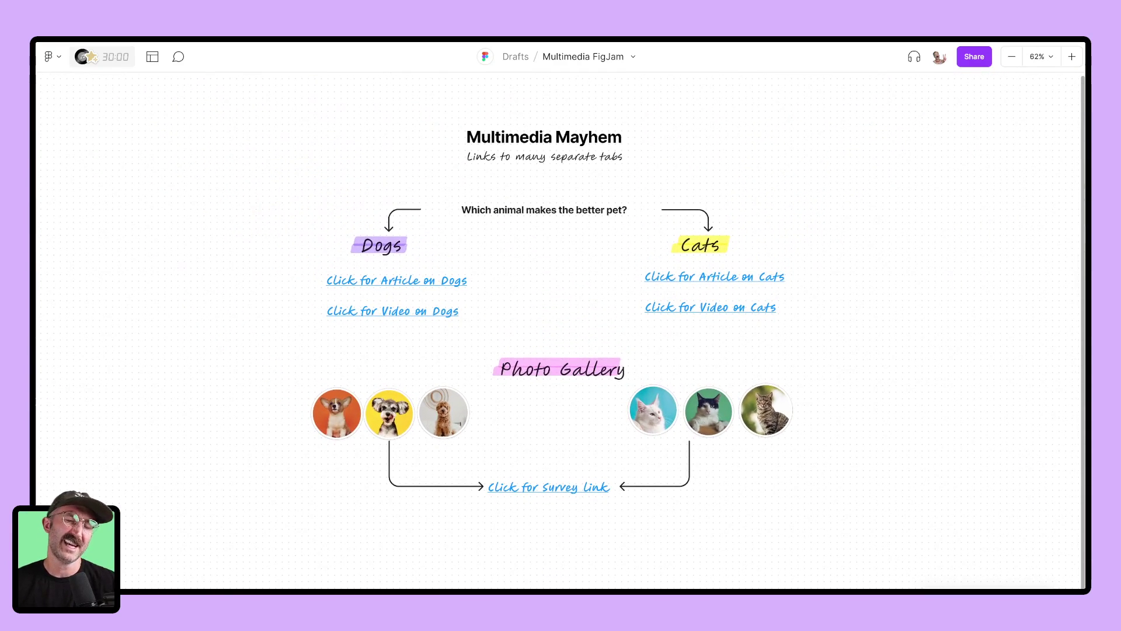
Examine the One tab learning board and its embedded dog and cat article cards up close
key("n")
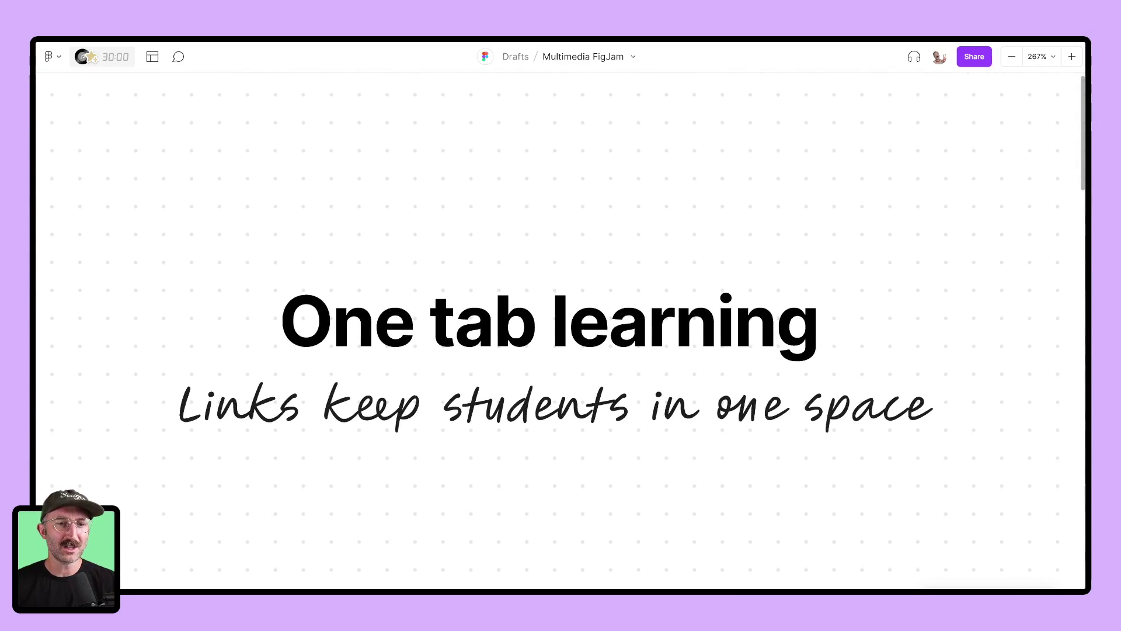
mouse_move(374, 485)
left_mouse_down()
mouse_move(610, 492)
mouse_move(621, 502)
mouse_move(609, 512)
mouse_move(672, 528)
mouse_move(783, 510)
mouse_move(725, 535)
mouse_move(664, 478)
left_mouse_up()
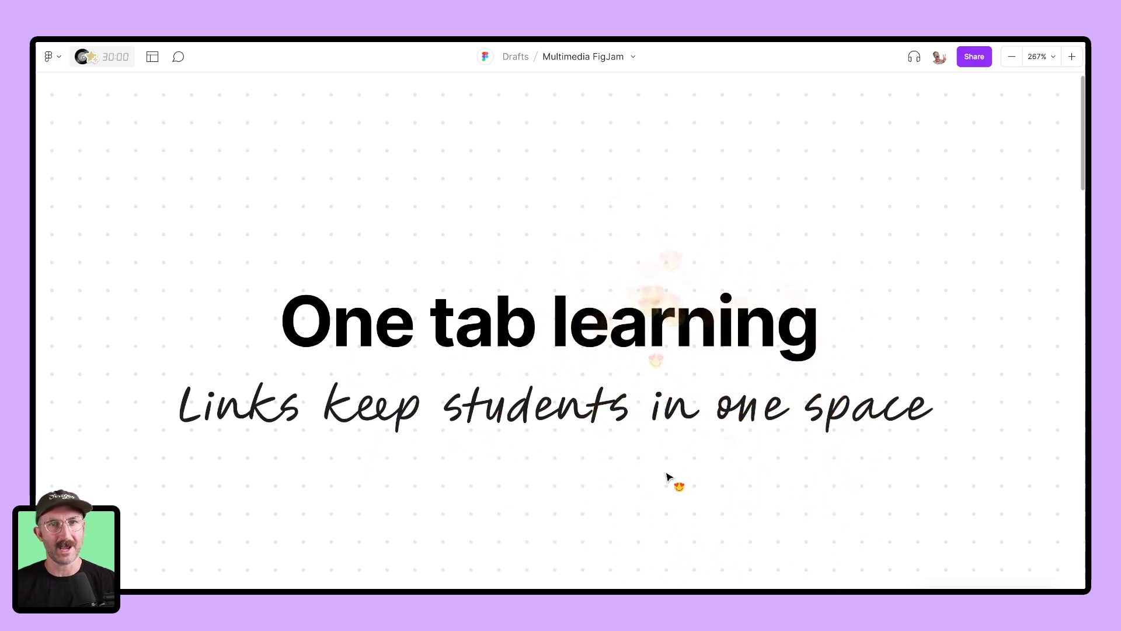
key("shift+1")
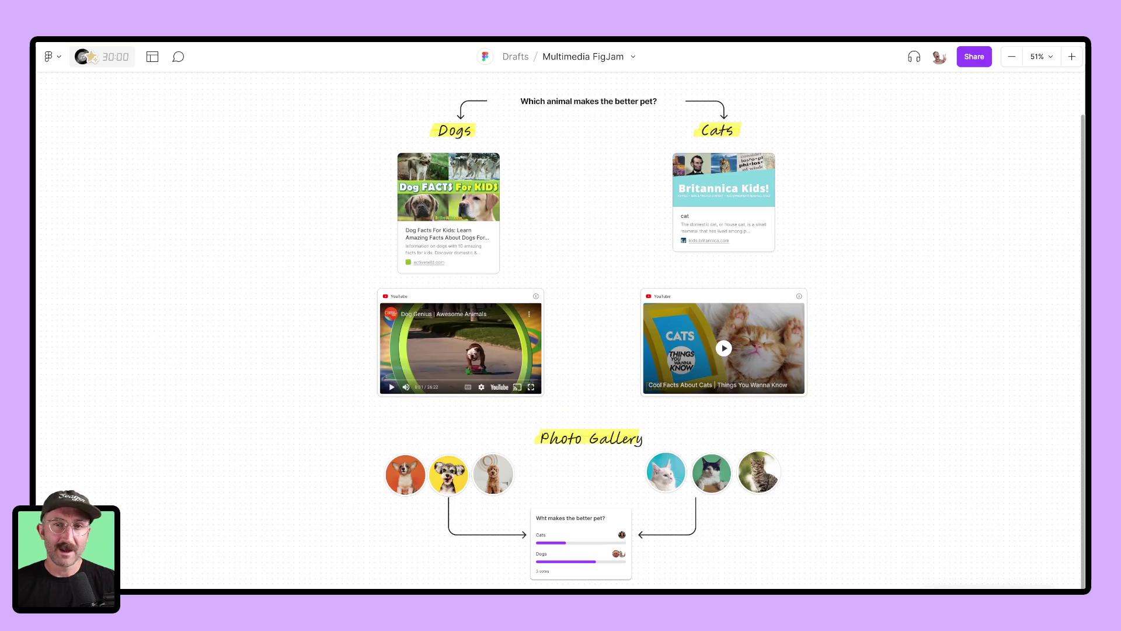
scroll(508, 274, "up", 10)
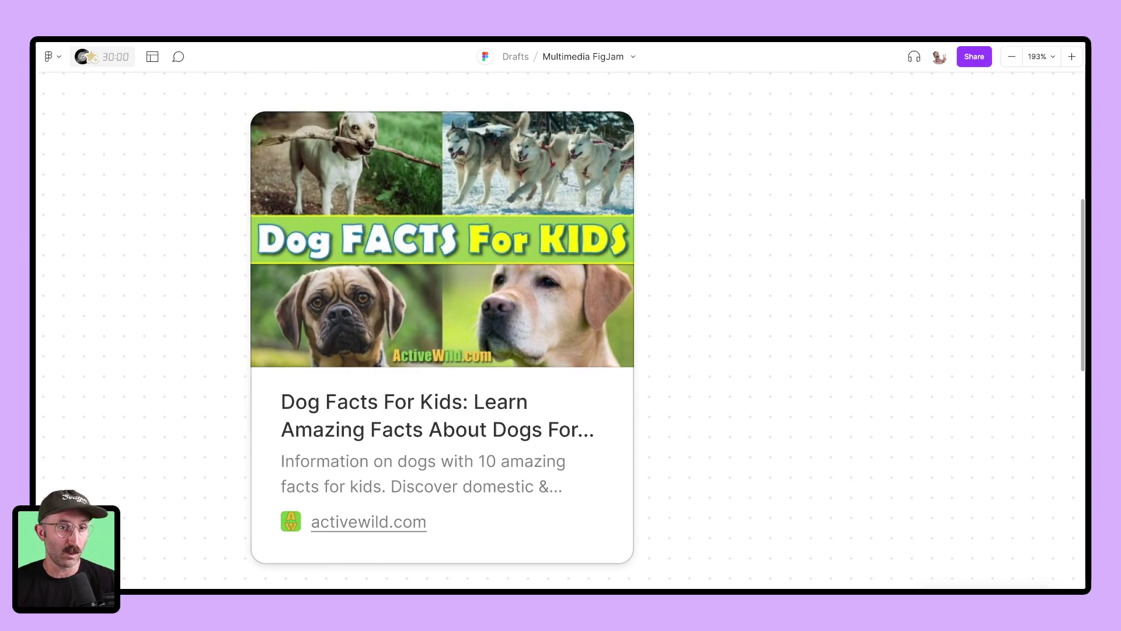
scroll(560, 330, "right", 10)
scroll(561, 331, "up", 3)
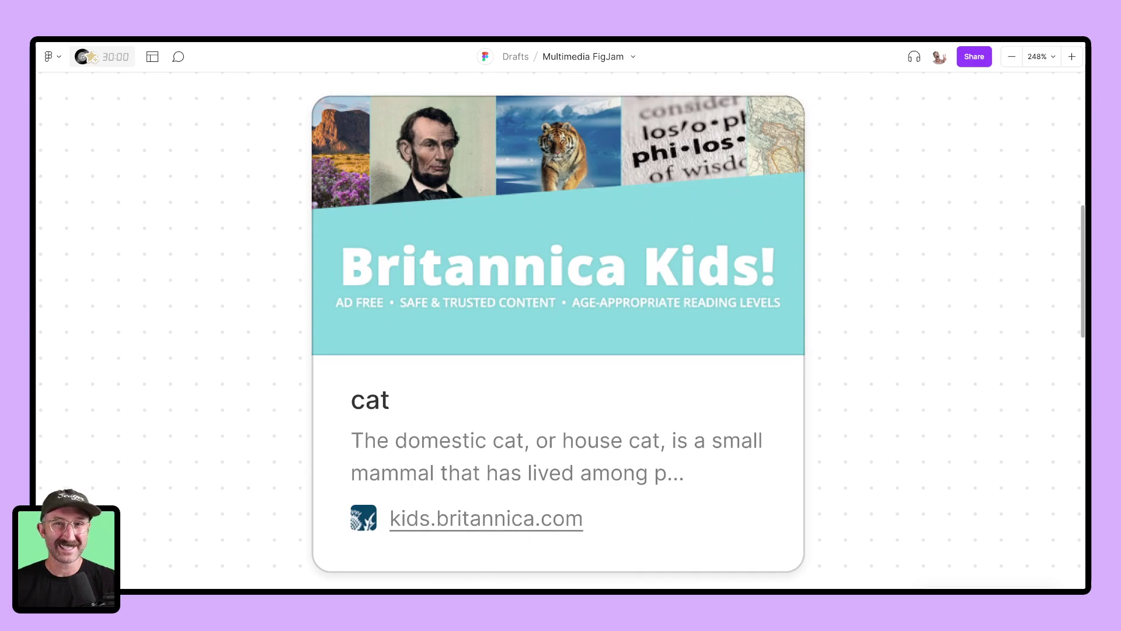
Play and pause the embedded Dog Genius video, and view the pet poll below the photo gallery
key("n")
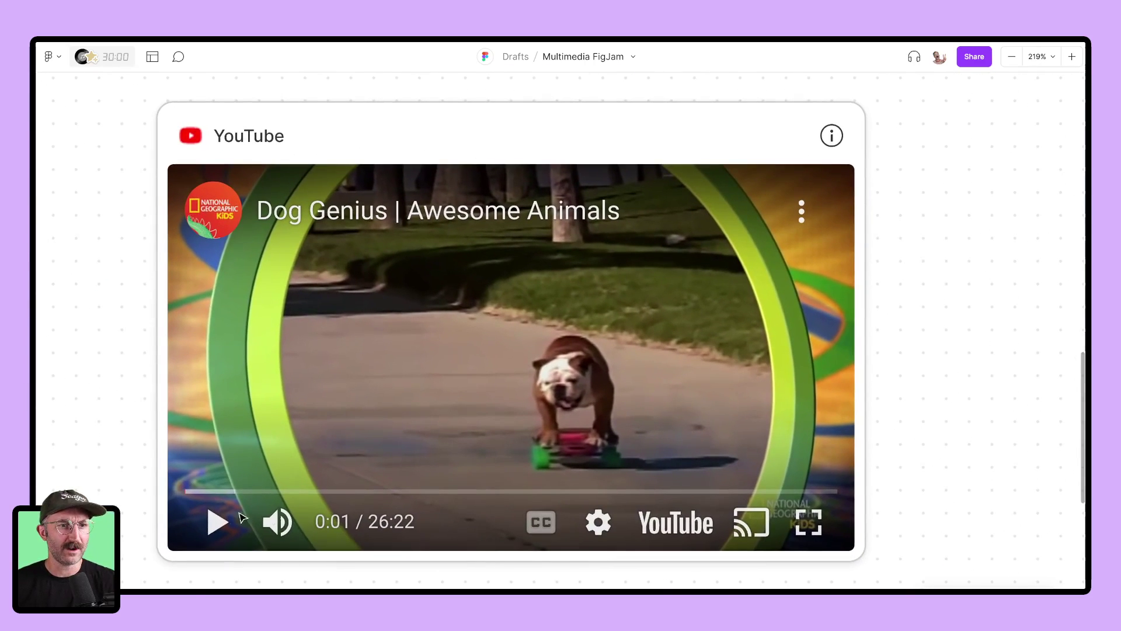
left_click(216, 520)
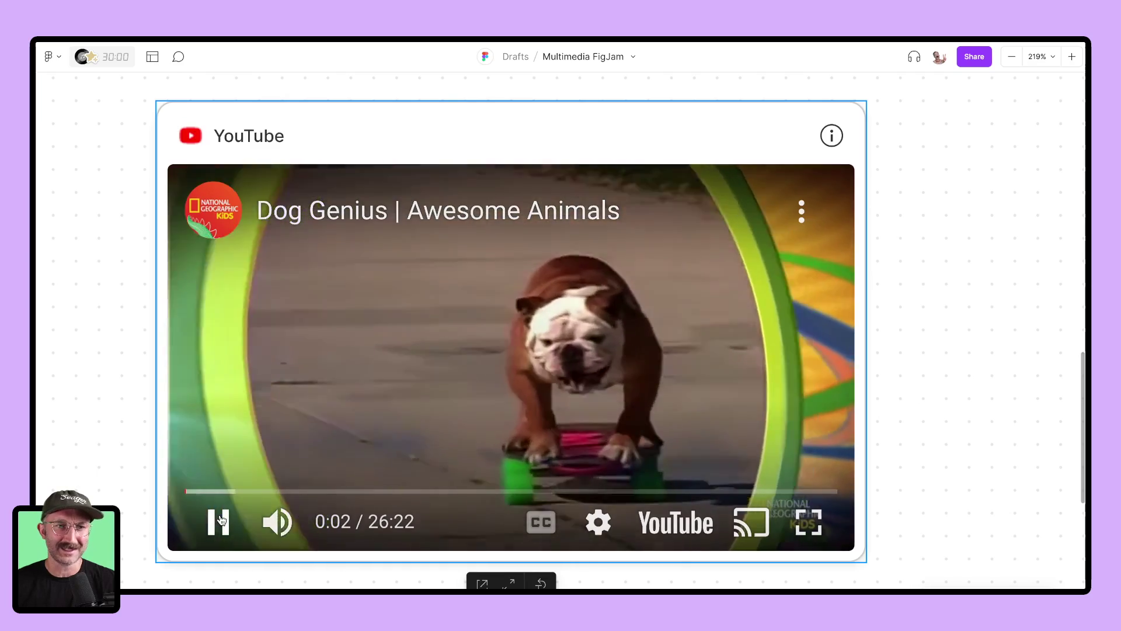
left_click(219, 520)
key("n")
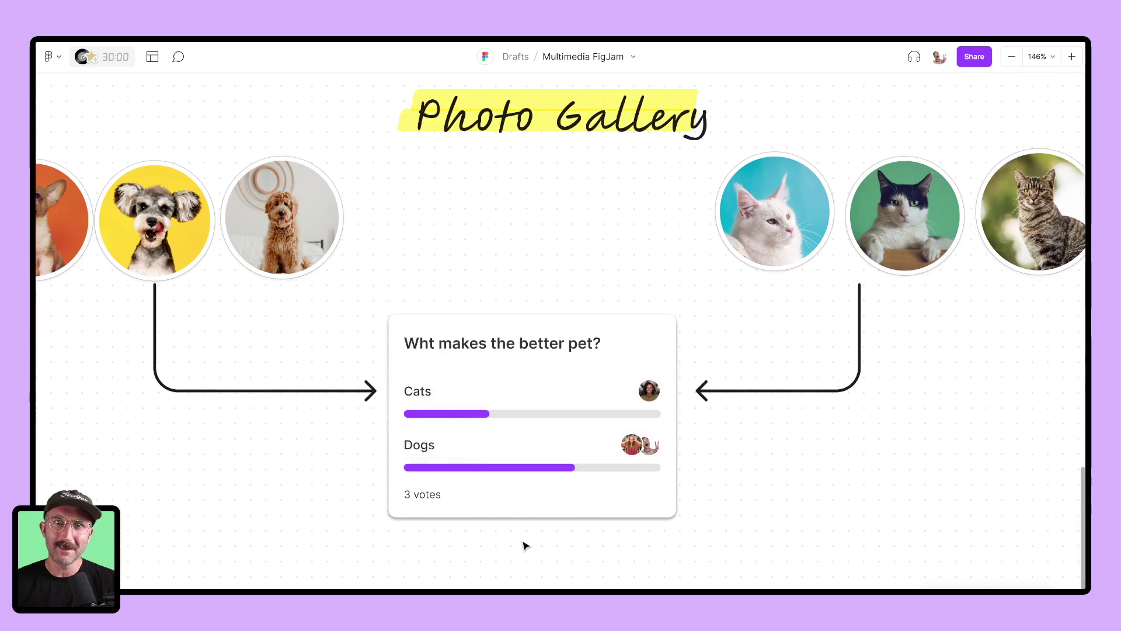
Delete the article and video text links under the Dogs and Cats headings in the Lets Fix this section
scroll(561, 330, "down", 10)
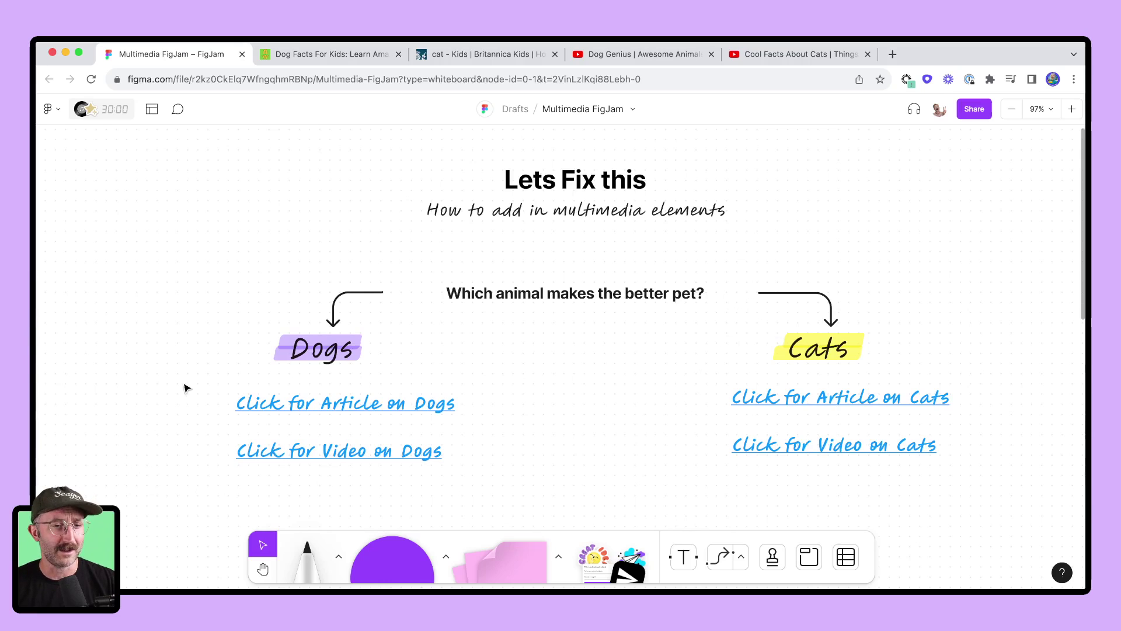
left_click_drag(186, 387, 824, 505)
key("Delete")
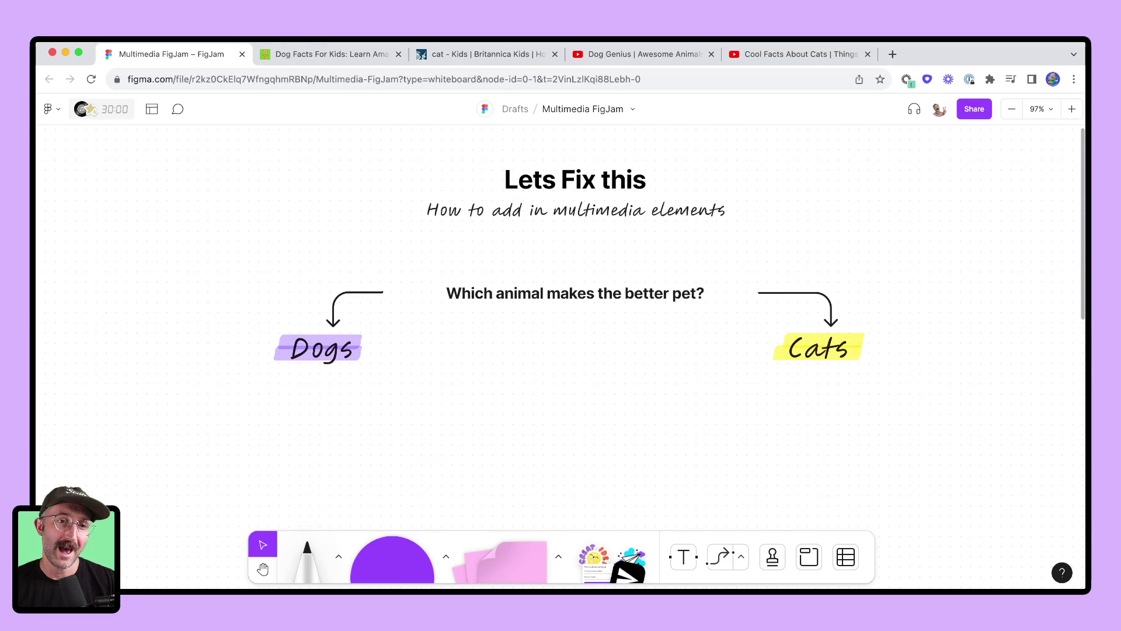
Copy the activewild.com dog facts article address, paste it onto the board and place the card below the Dogs heading
left_click(304, 58)
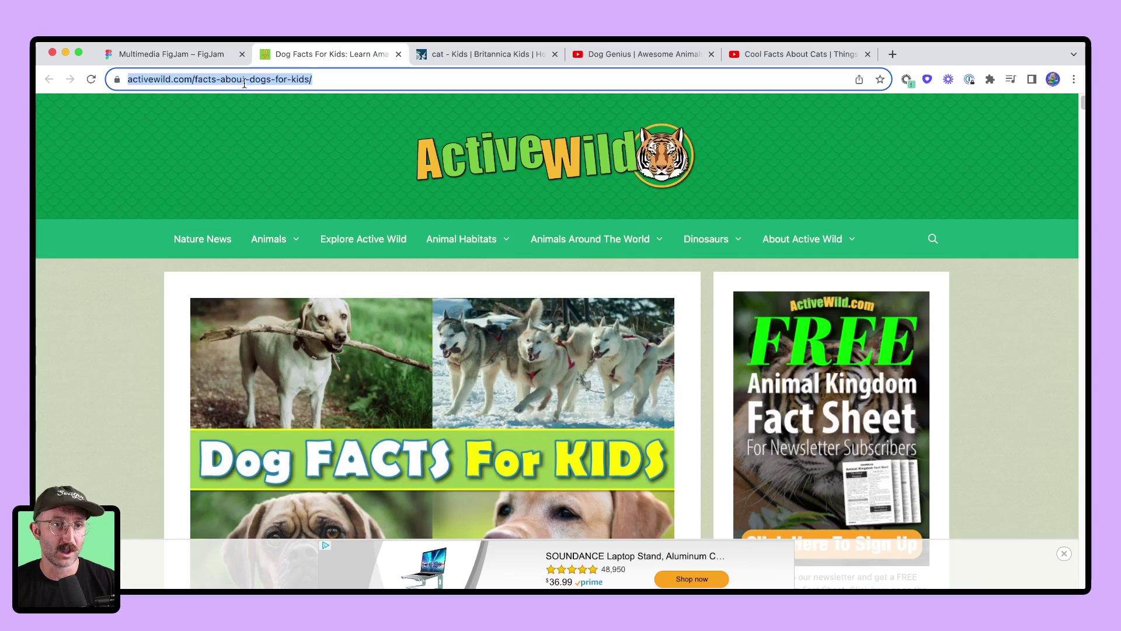
key("ctrl+c")
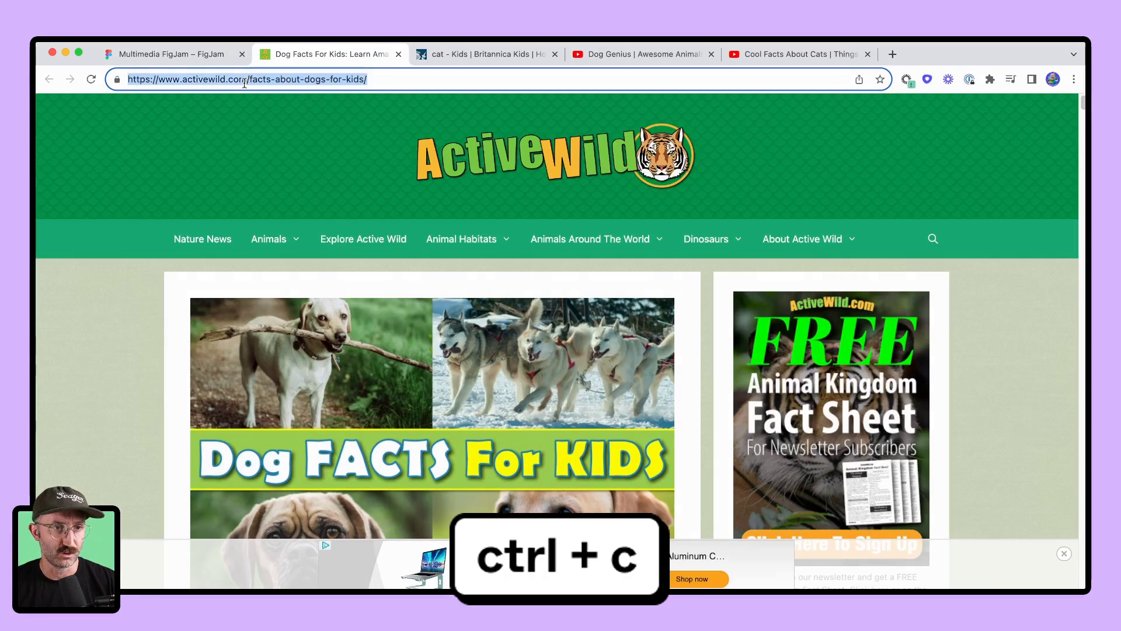
left_click(190, 53)
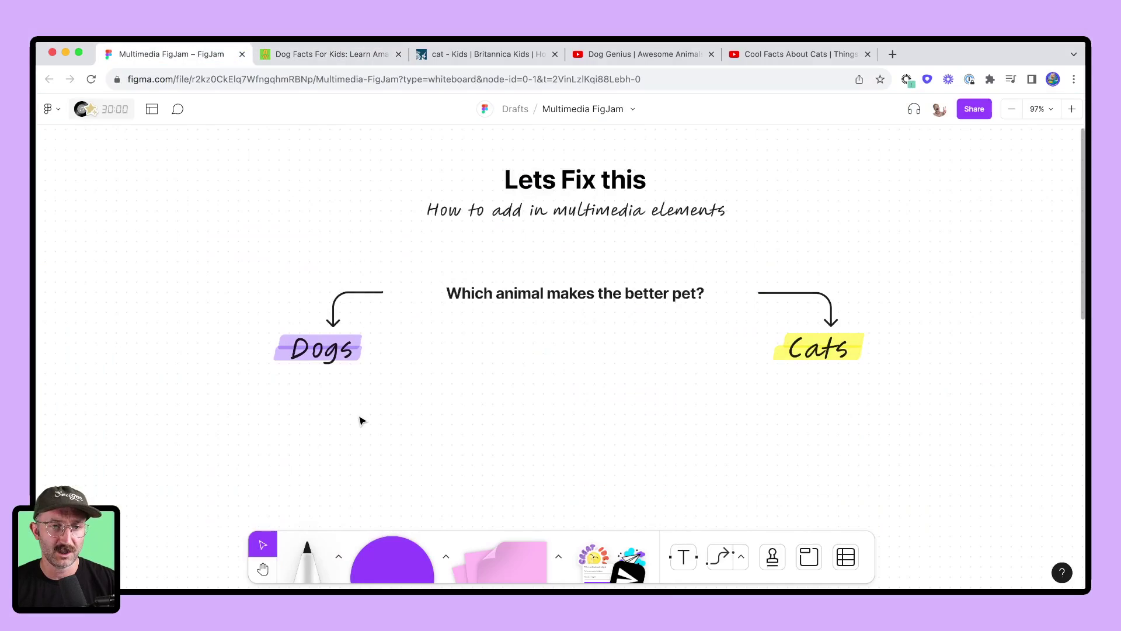
scroll(362, 420, "down", 5)
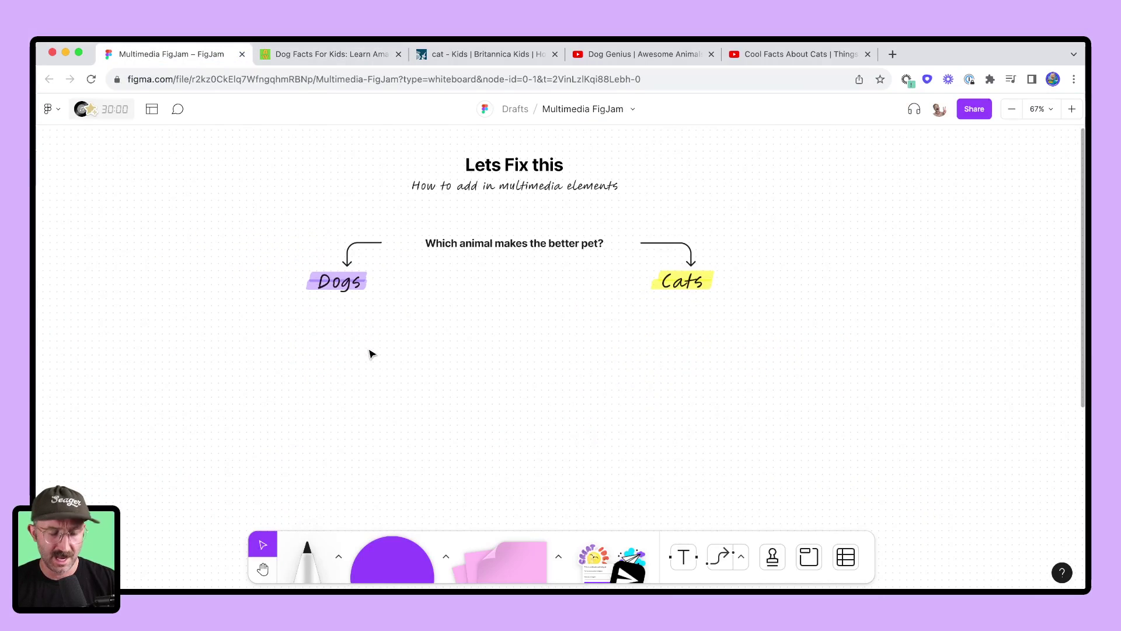
key("ctrl+v")
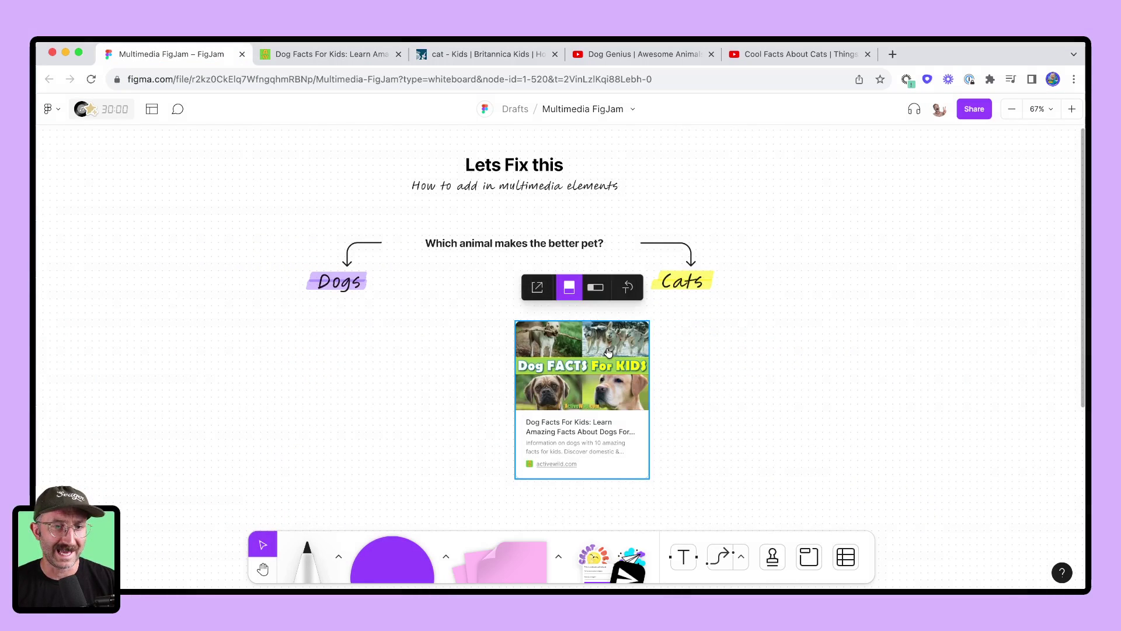
left_click_drag(605, 350, 371, 340)
Copy the Britannica Kids cat article address, paste it onto the board and place the card below the Cats heading
left_click(466, 54)
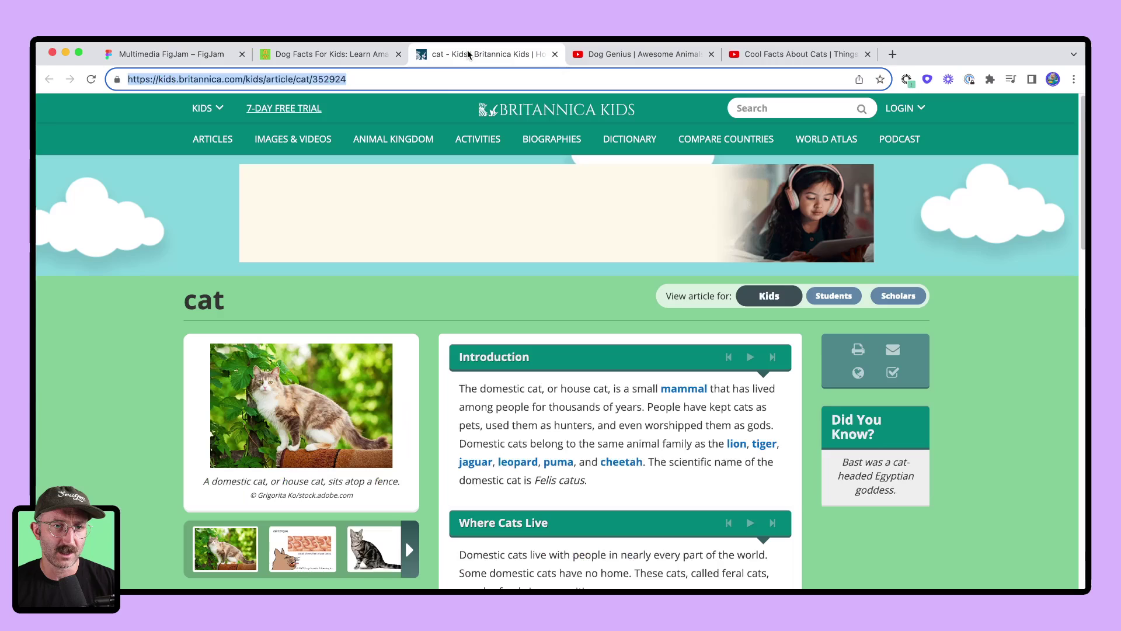
left_click(428, 80)
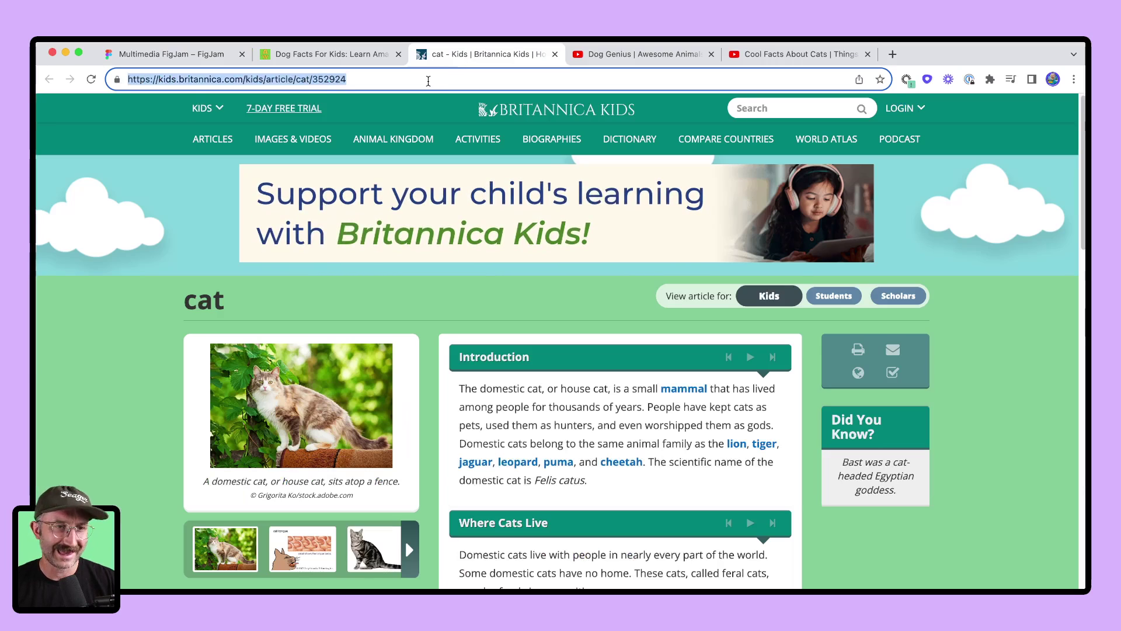
key("ctrl+c")
left_click(169, 54)
left_click(638, 432)
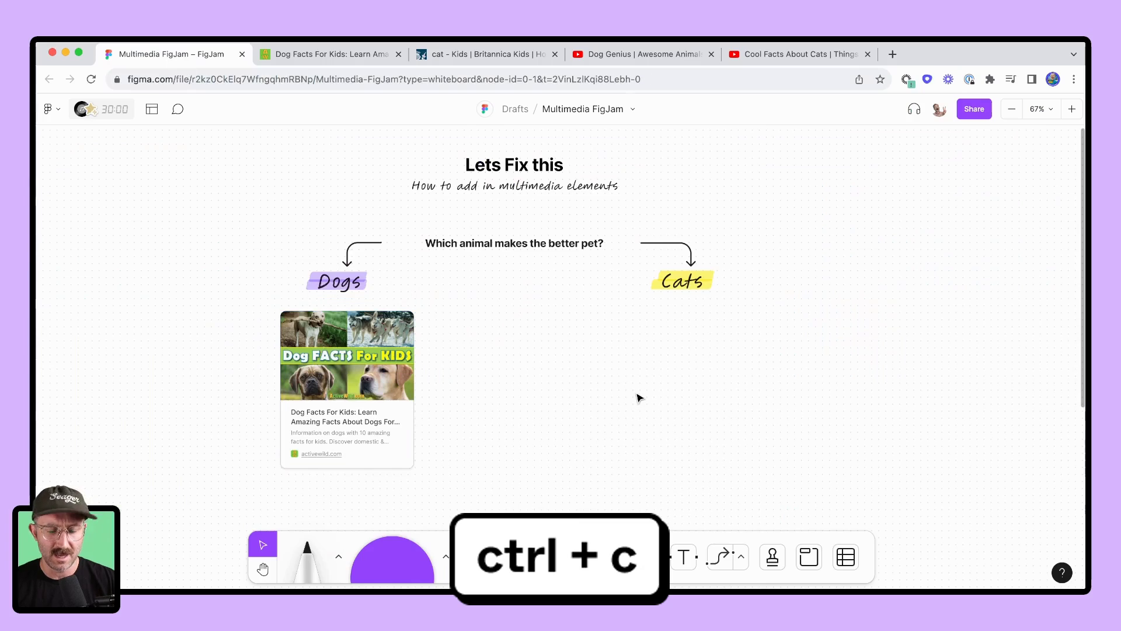
key("ctrl+v")
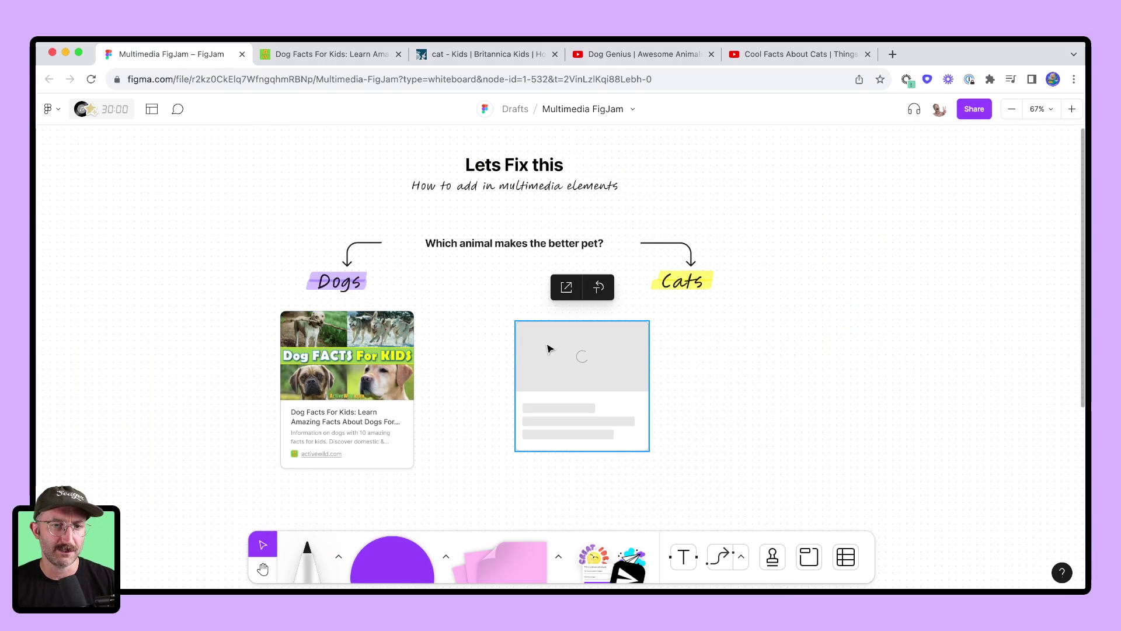
left_click_drag(548, 344, 658, 334)
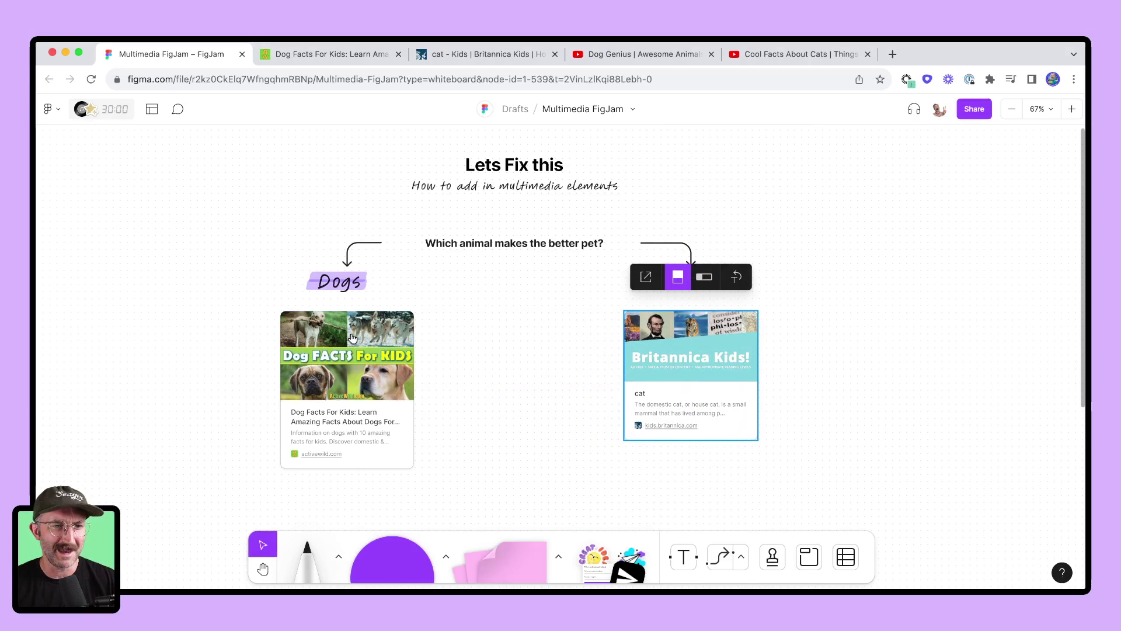
Nudge the dog article card slightly left, try its compact horizontal layout and restore the large preview layout
left_click_drag(355, 337, 345, 336)
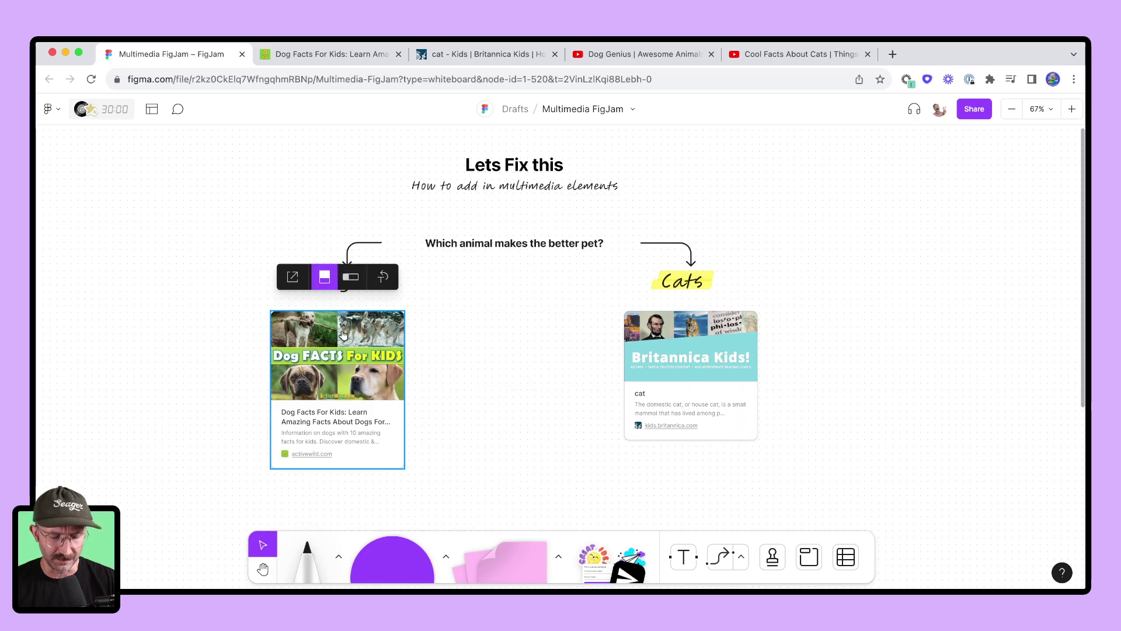
left_click(351, 278)
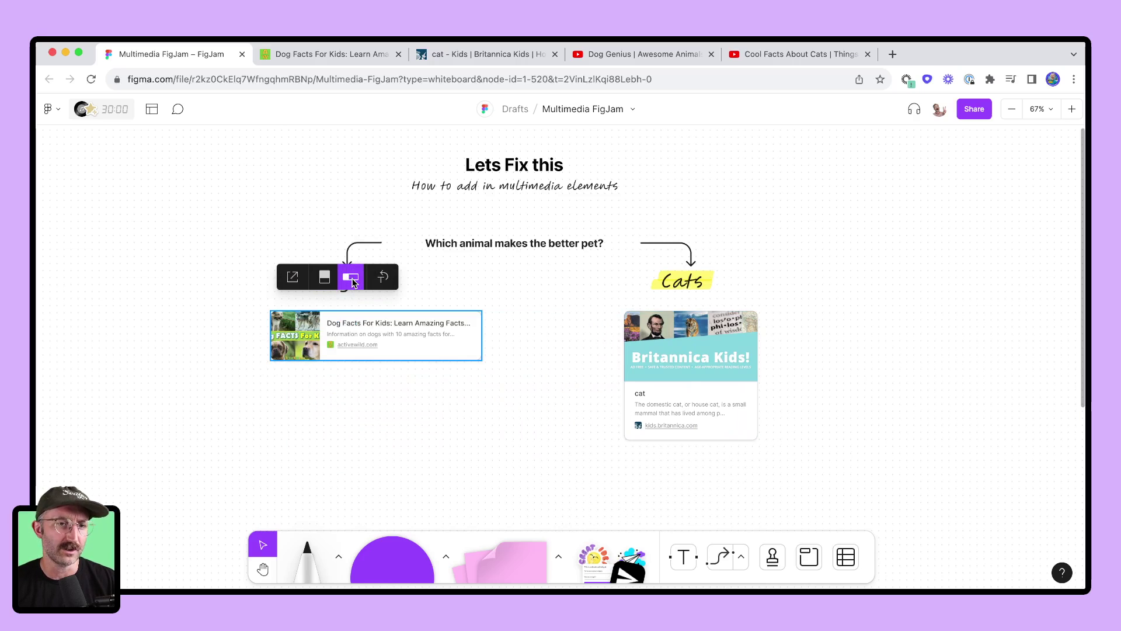
left_click(325, 277)
left_click(445, 352)
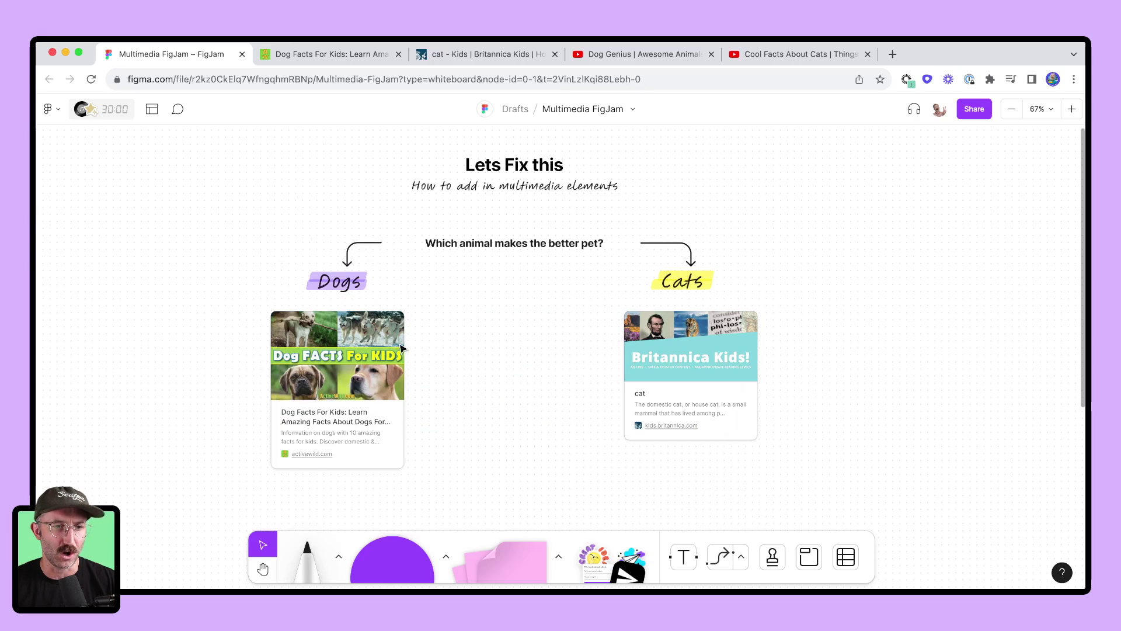
Copy the Dog Genius YouTube video address, paste it onto the board and place the video below the dog article card
left_click(607, 58)
double_click(294, 83)
triple_click(295, 83)
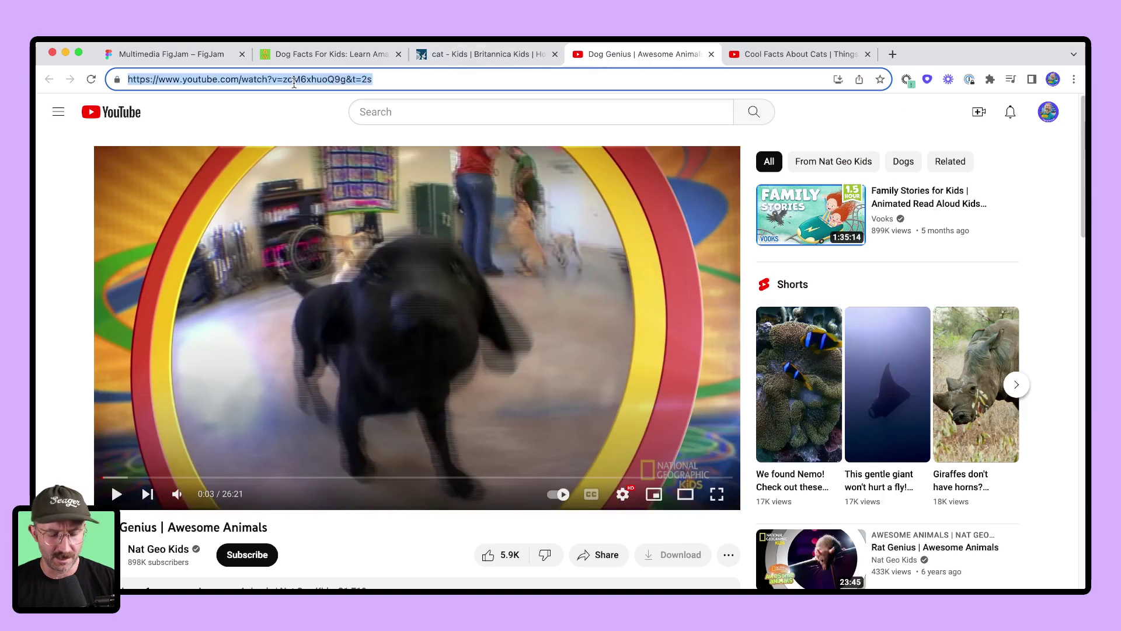
key("ctrl+c")
left_click(169, 54)
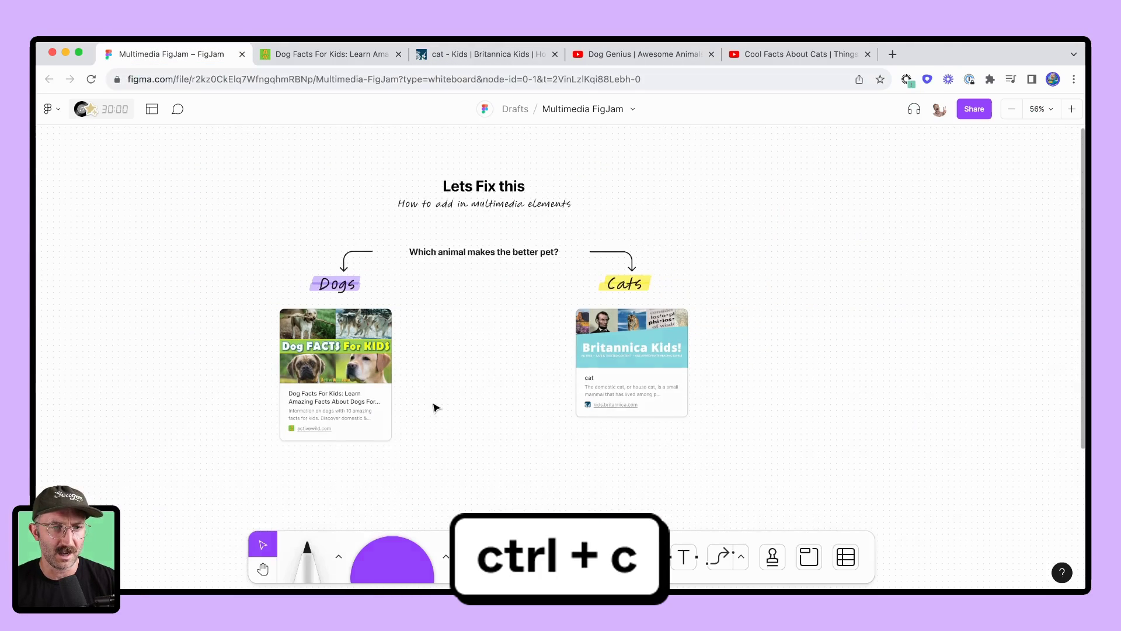
scroll(435, 405, "down", 5)
key("ctrl+v")
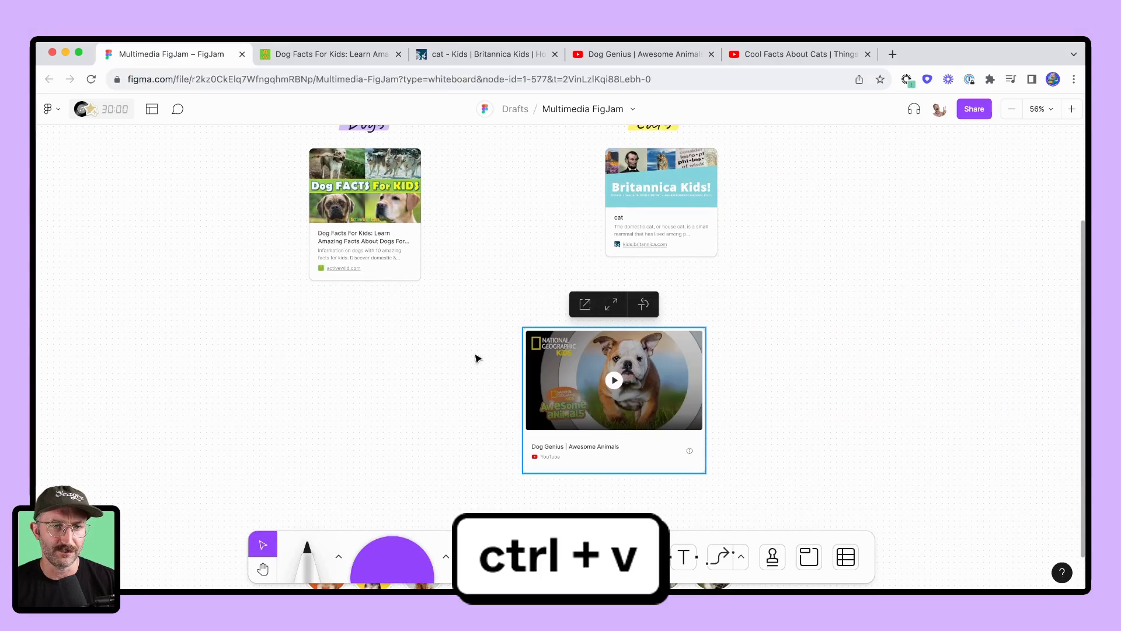
left_click_drag(578, 349, 335, 320)
Embed the Cool Facts About Cats YouTube video on the board and place it below the cat article card
left_click(750, 59)
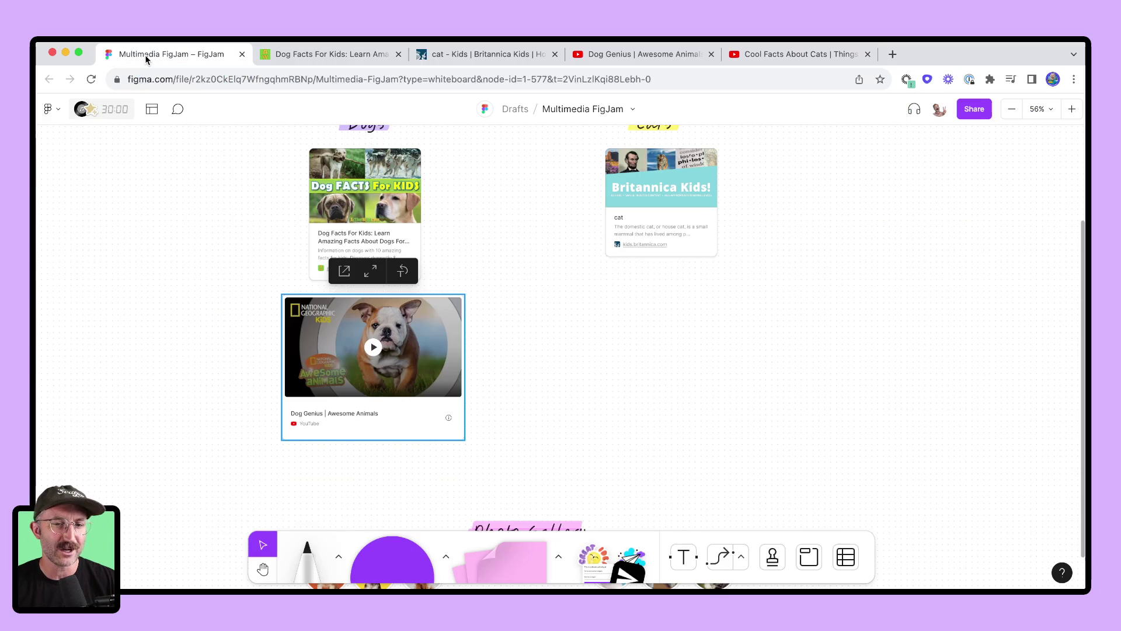
left_click(167, 54)
key("super+v")
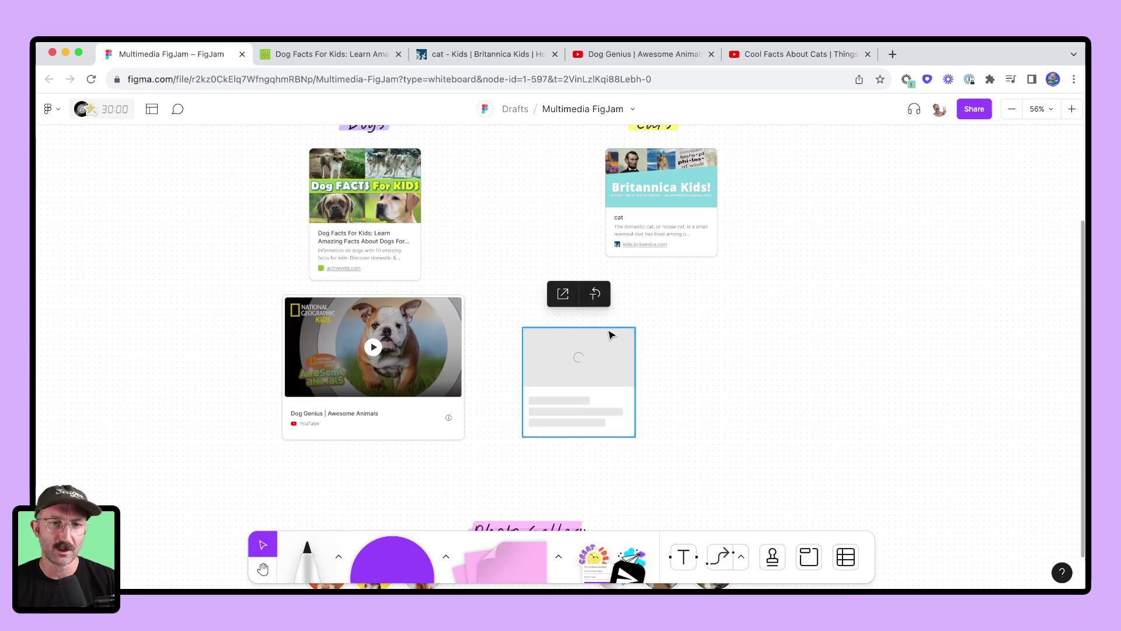
left_click_drag(615, 307, 631, 321)
Play the embedded Dog Genius video directly on the board
scroll(351, 349, "up", 5)
left_click_drag(352, 350, 469, 272)
left_click(517, 272)
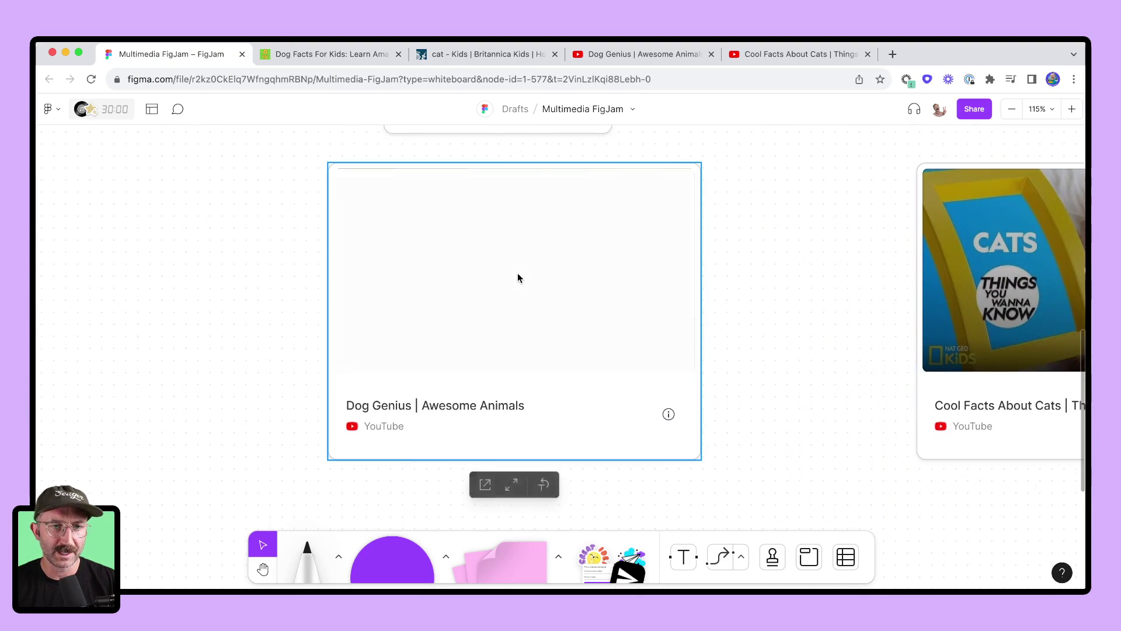
Pause the embedded Dog Genius video, play it briefly in the enlarged view and return to the board
left_click(545, 283)
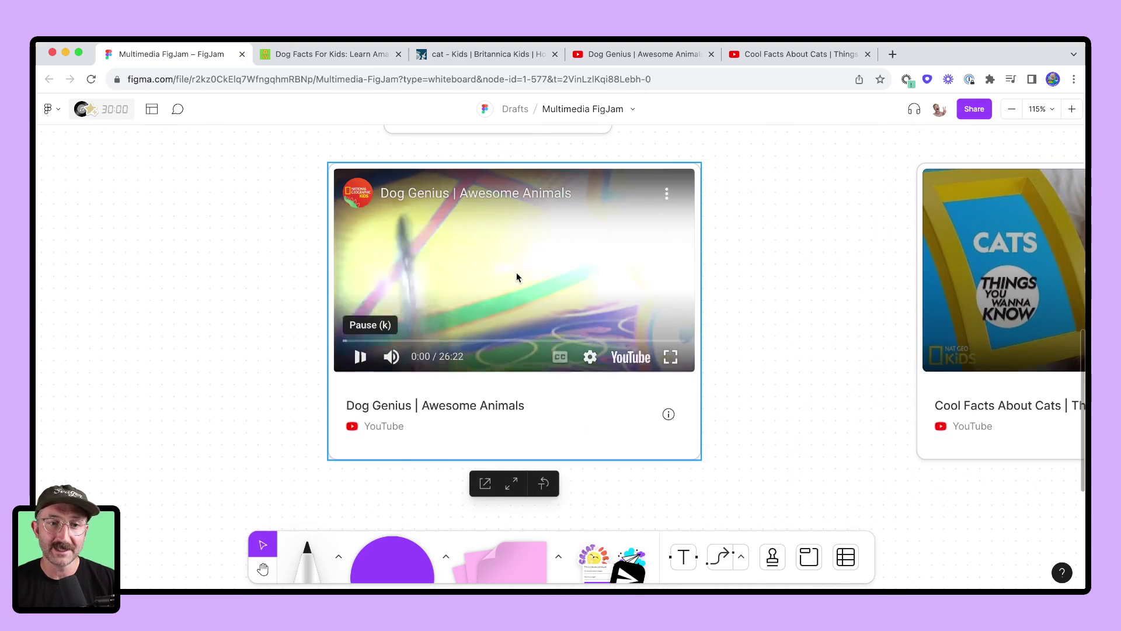
left_click(361, 355)
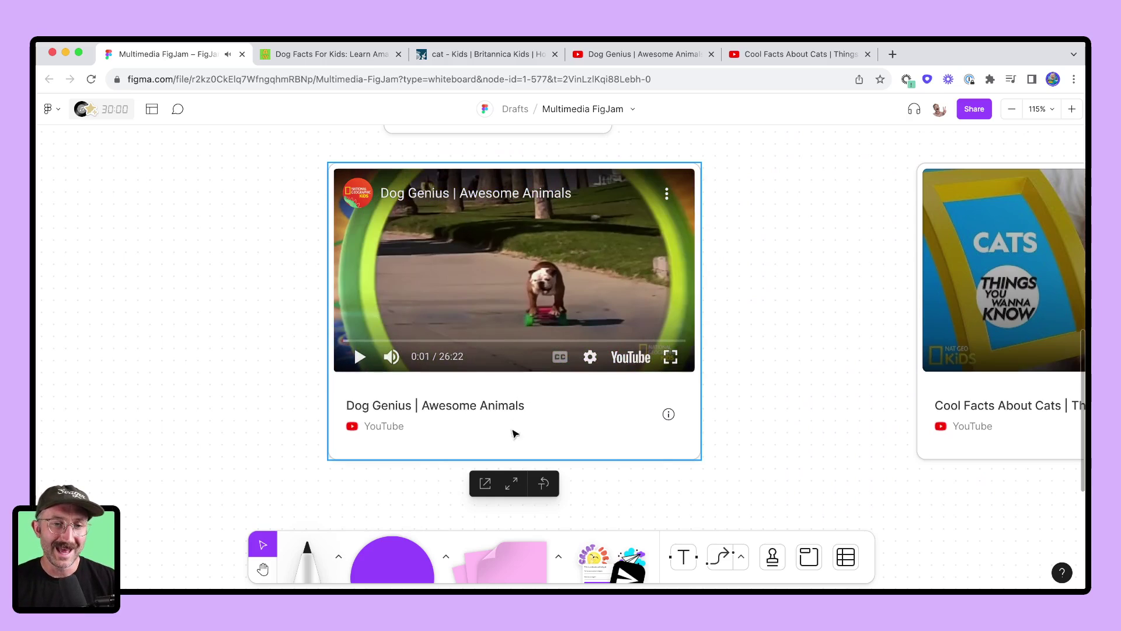
left_click(513, 483)
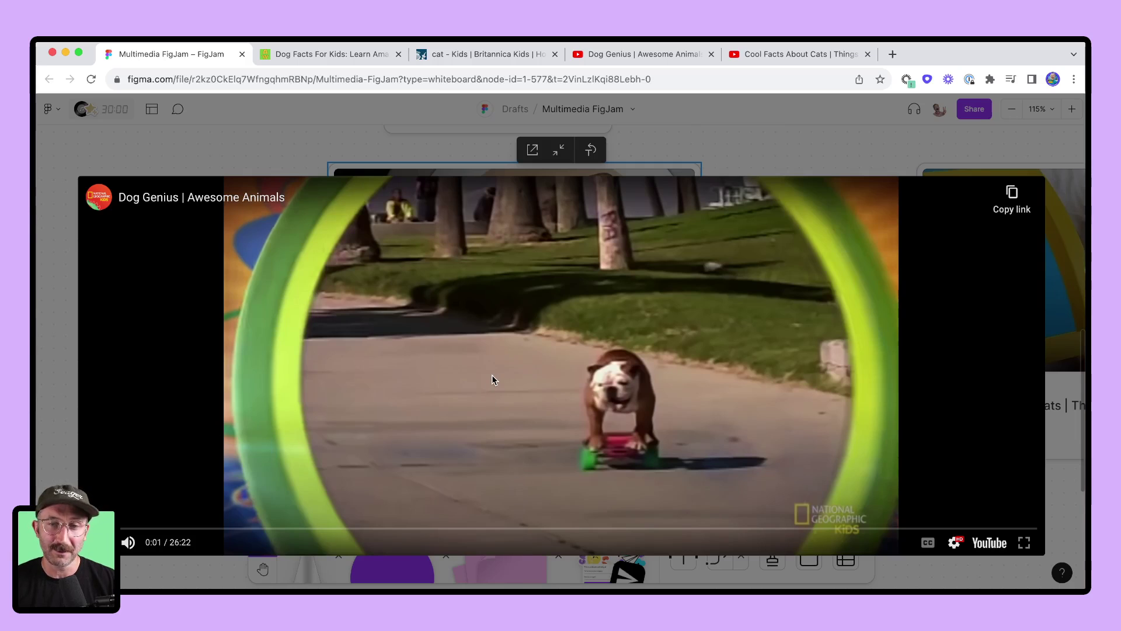
left_click(99, 543)
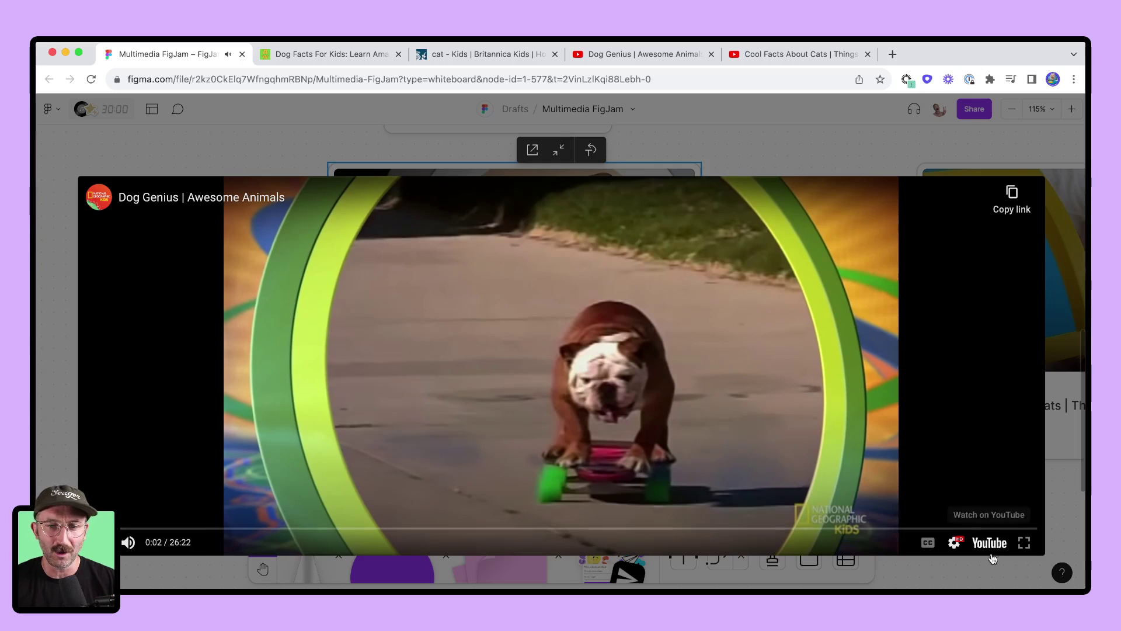
left_click(1007, 576)
left_click(800, 314)
Paste the copied photo of the running puppy into the Photo Gallery area of the board
scroll(740, 312, "down", 5)
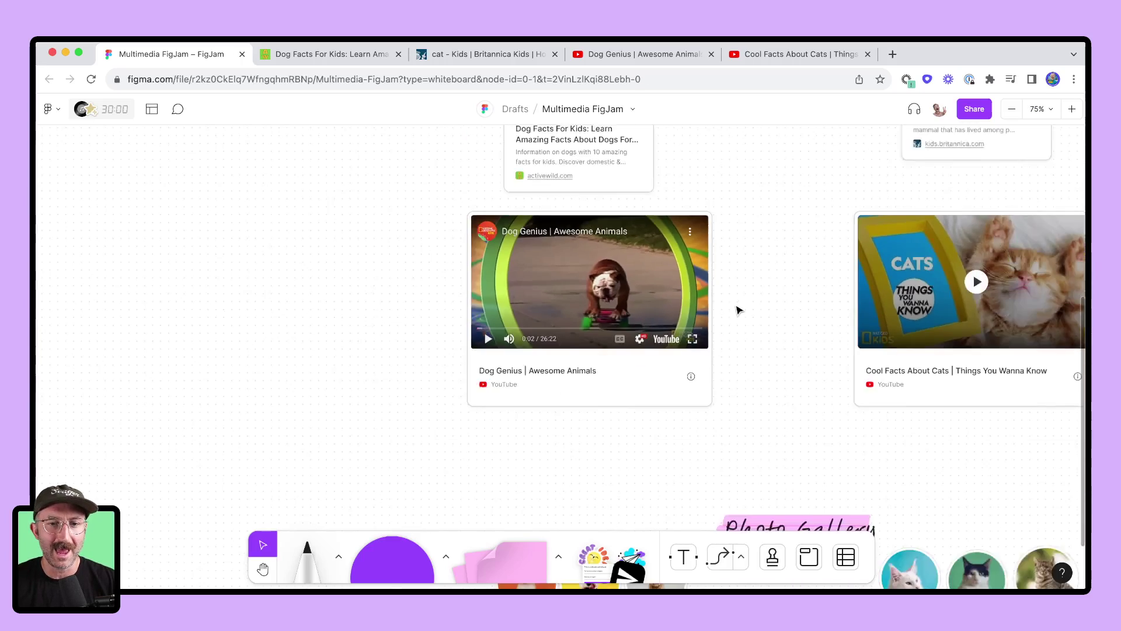
left_click_drag(759, 374, 574, 125)
scroll(822, 424, "up", 2)
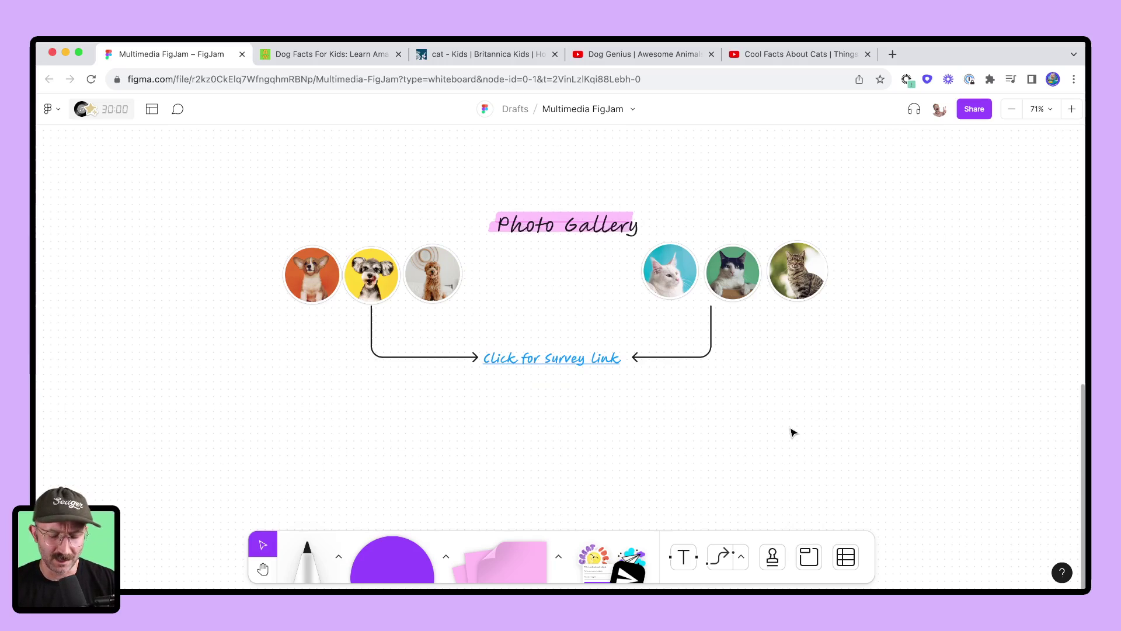
key("super+v")
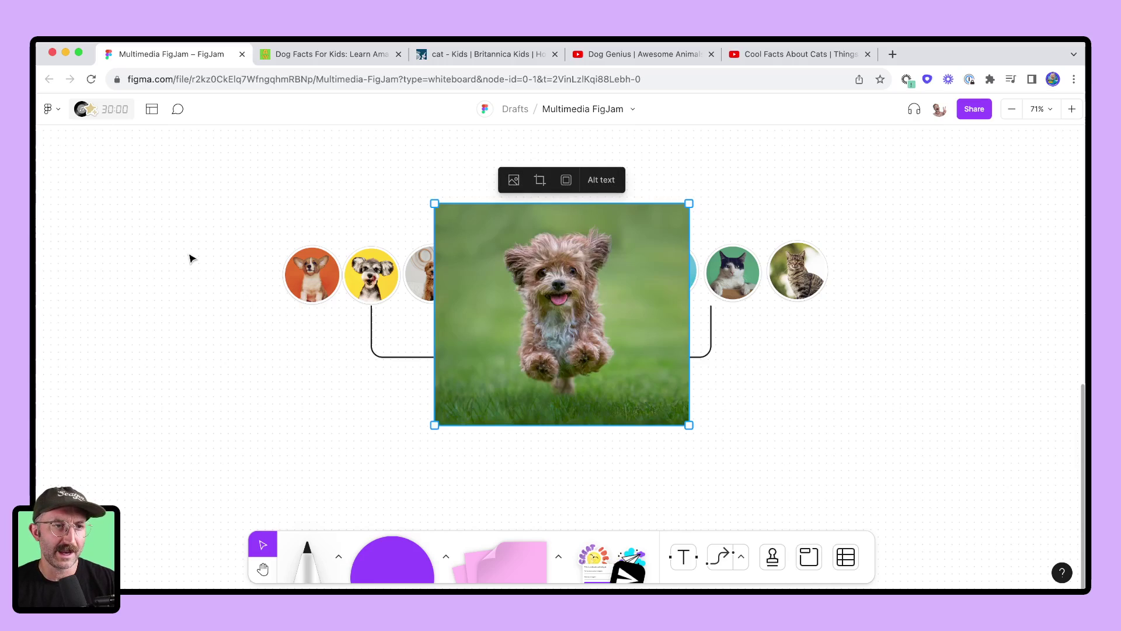
left_click(188, 255)
left_click(58, 109)
mouse_move(67, 193)
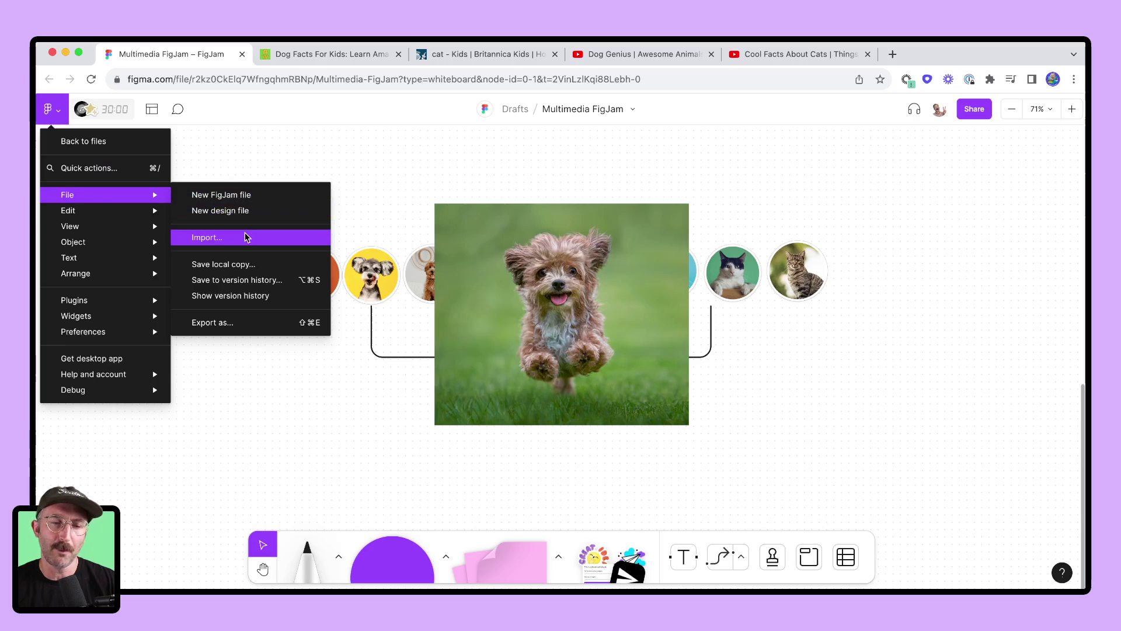
left_click(363, 154)
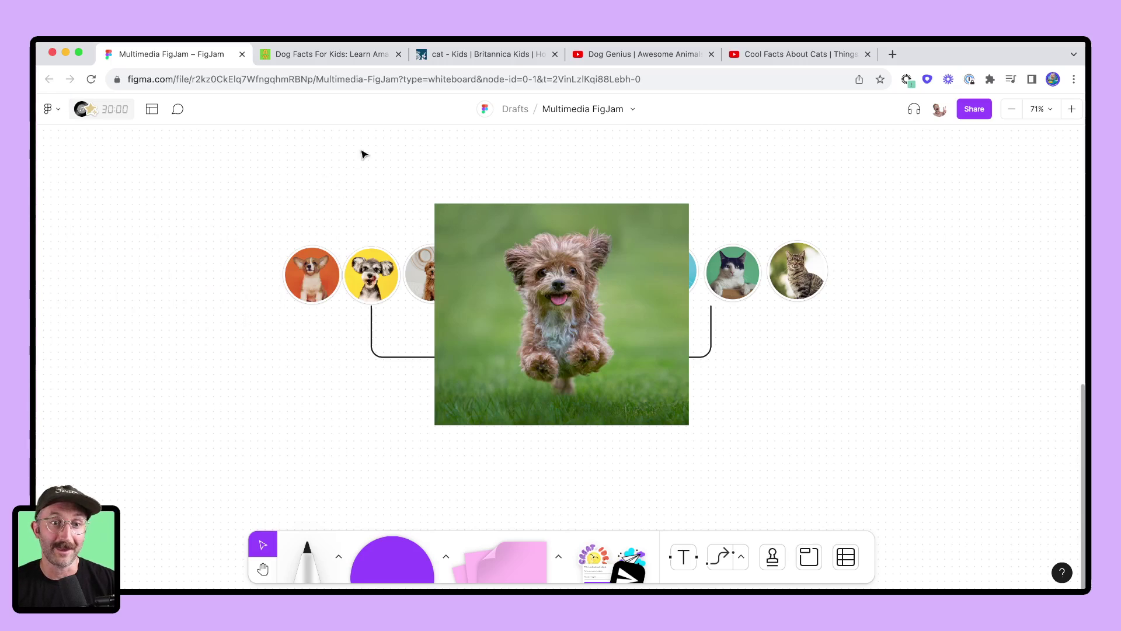
Add a frame to the running puppy photo, then shrink it and place it below the first dog photo
left_click(583, 304)
left_click(566, 180)
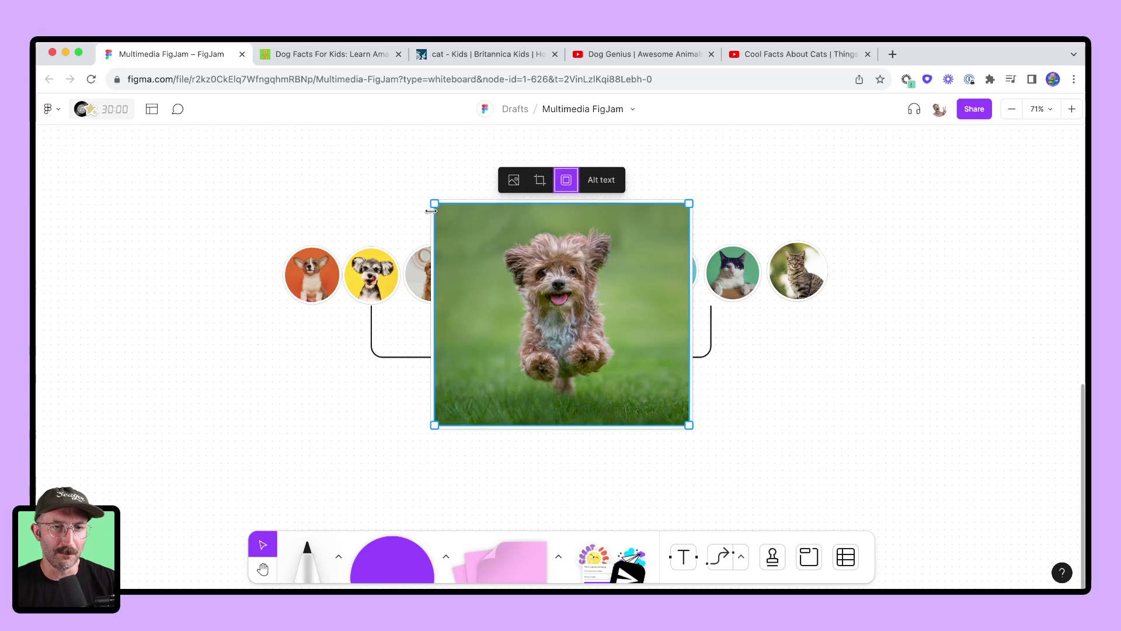
left_click_drag(434, 204, 258, 372)
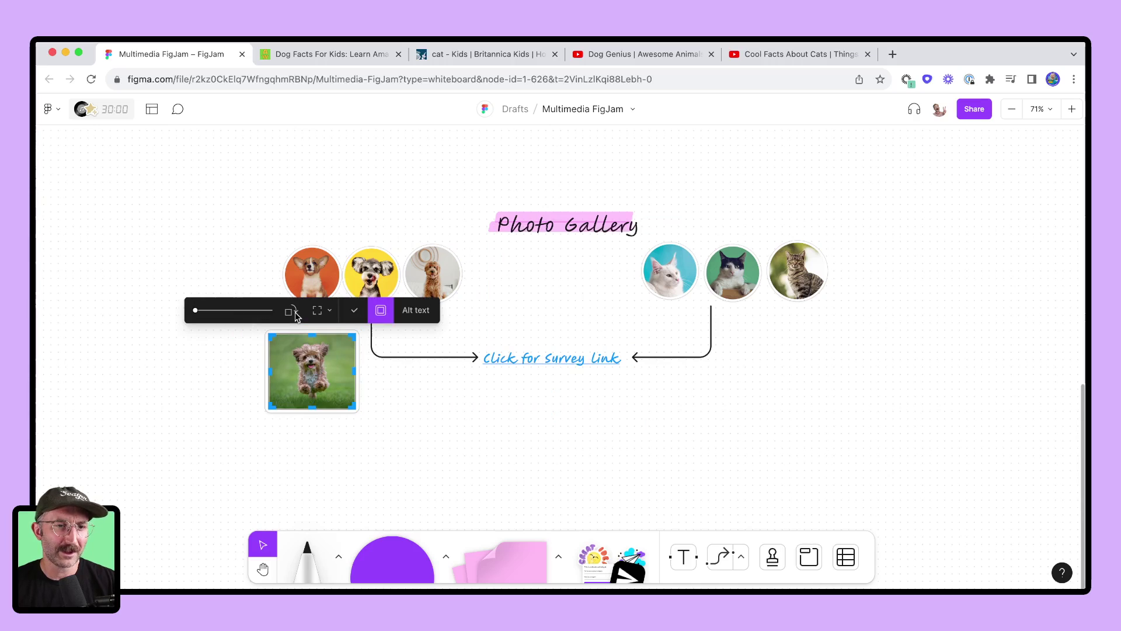
Crop the puppy photo to a circle and place it before the first photo in the dog row
left_click(325, 311)
left_click(306, 234)
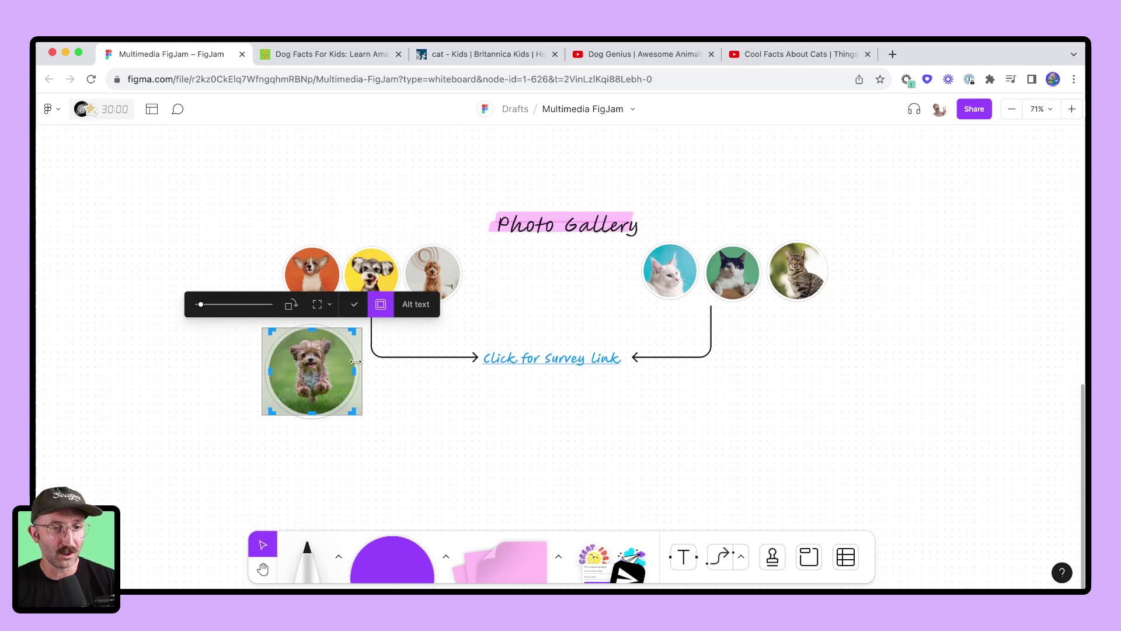
left_click(392, 388)
left_click_drag(351, 416, 251, 280)
left_click(331, 371)
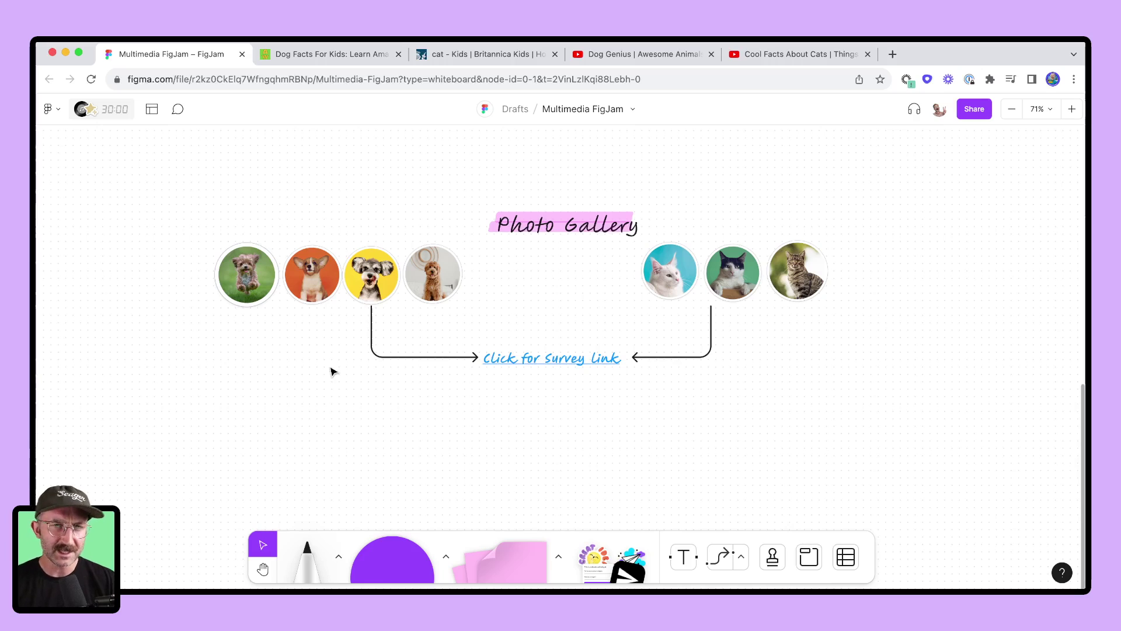
Delete the "Click for survey link" text between the two arrows below the Photo Gallery
scroll(569, 372, "up", 5)
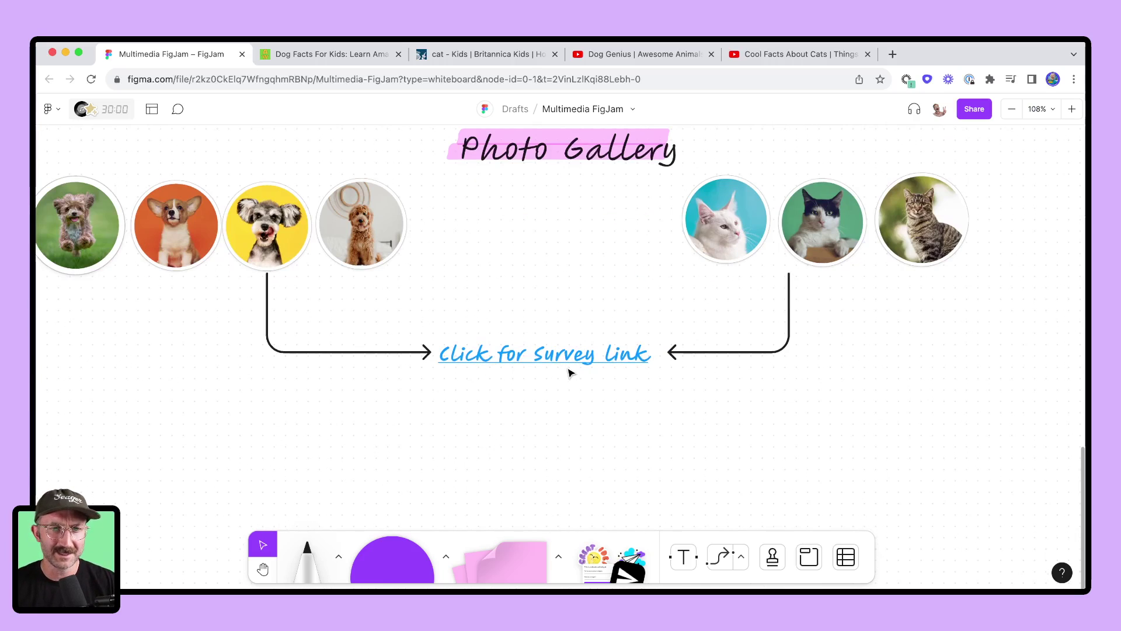
scroll(578, 380, "down", 3)
left_click_drag(600, 389, 556, 325)
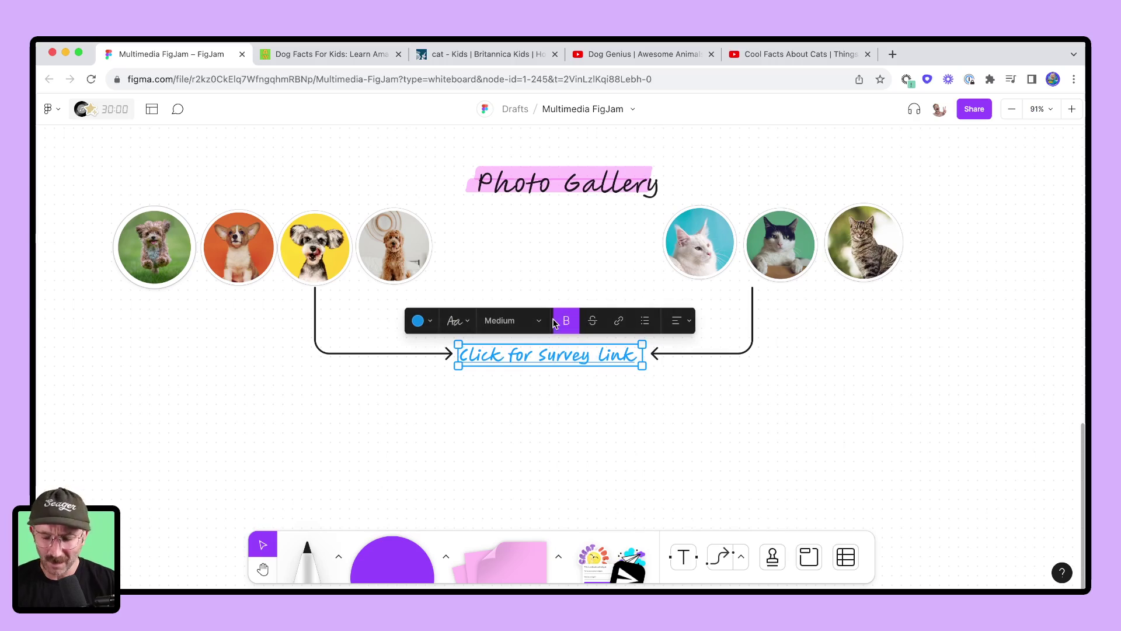
key("Delete")
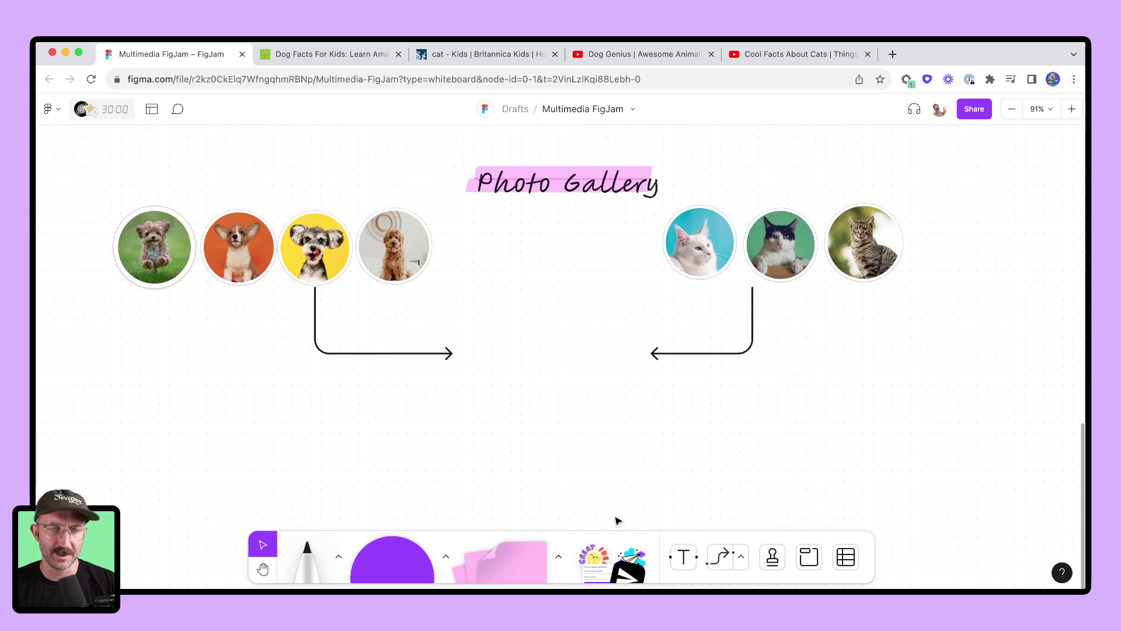
Search the widgets for "poll" and place the Poll widget between the two arrows
left_click(613, 557)
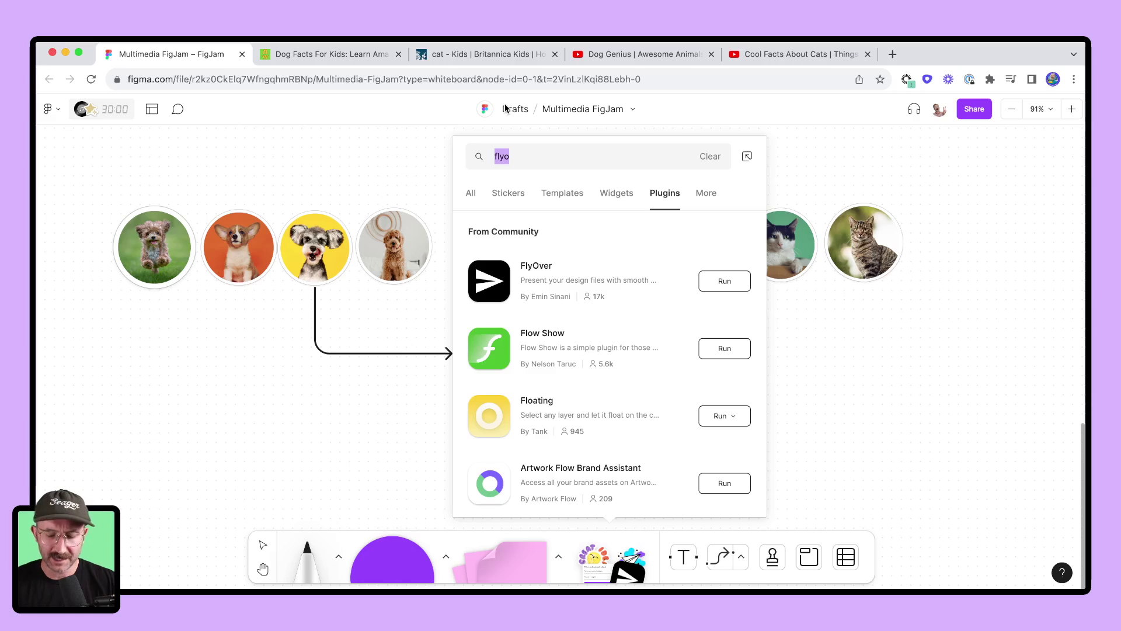
type("poll")
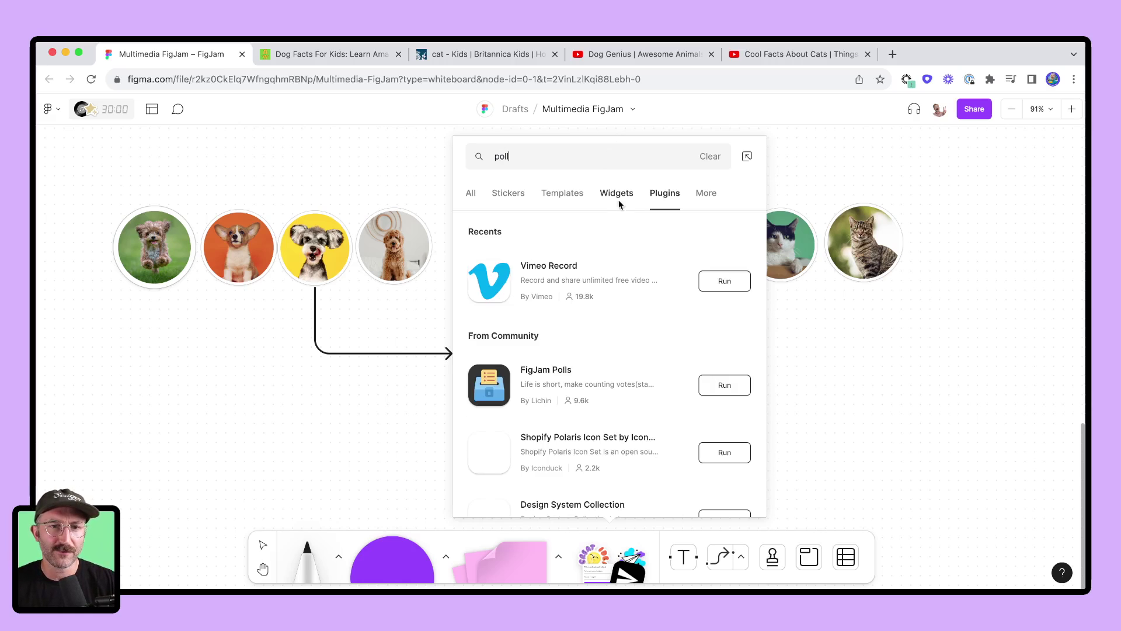
left_click(620, 193)
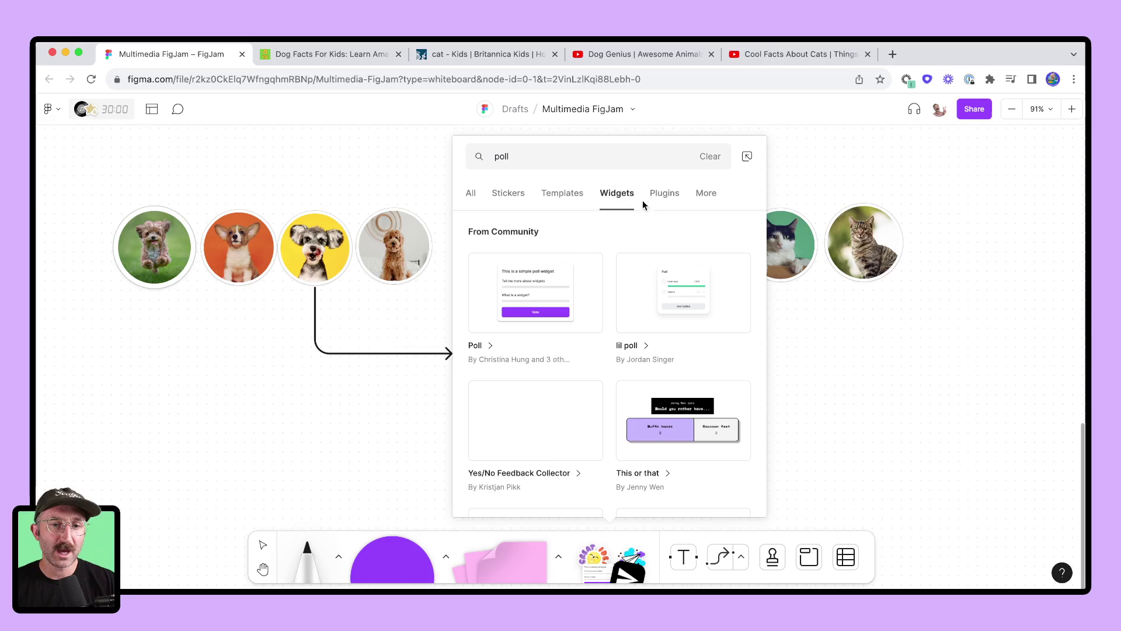
left_click_drag(566, 286, 528, 364)
Set the poll question to "What makes the better pet?" with the options "Dog" and "Cat"
left_click(510, 321)
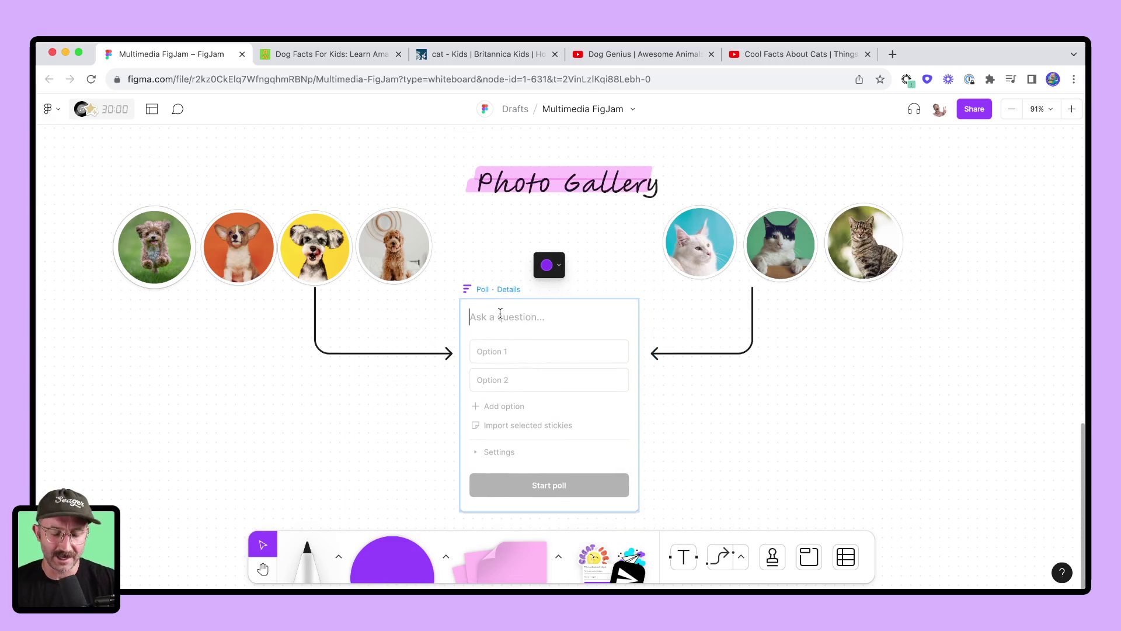
type("What makes the better pet?")
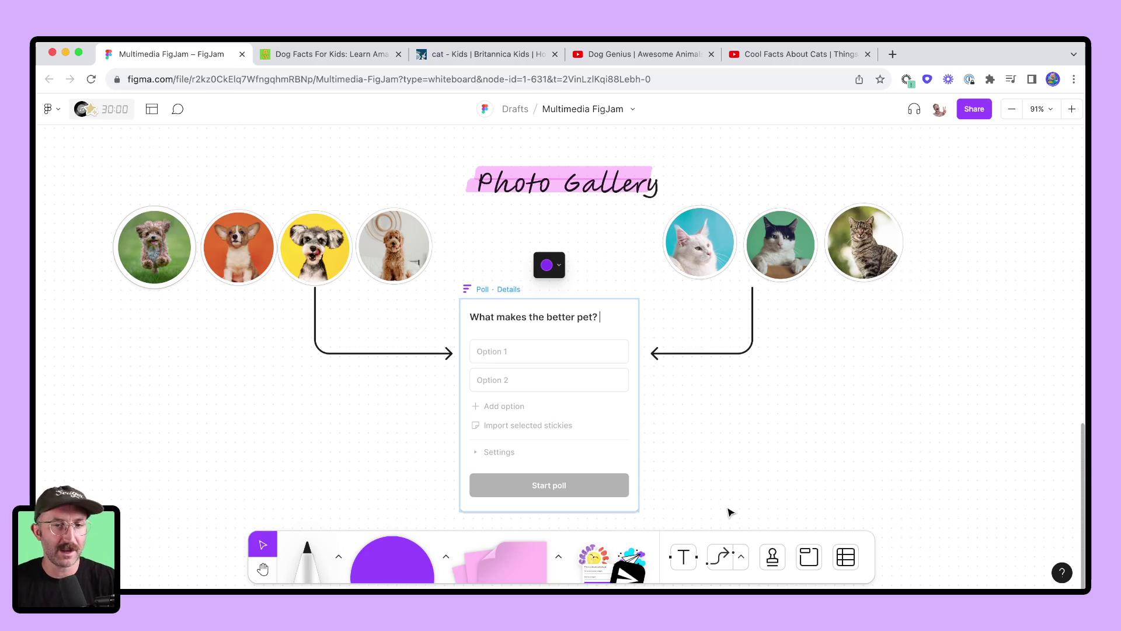
left_click(740, 429)
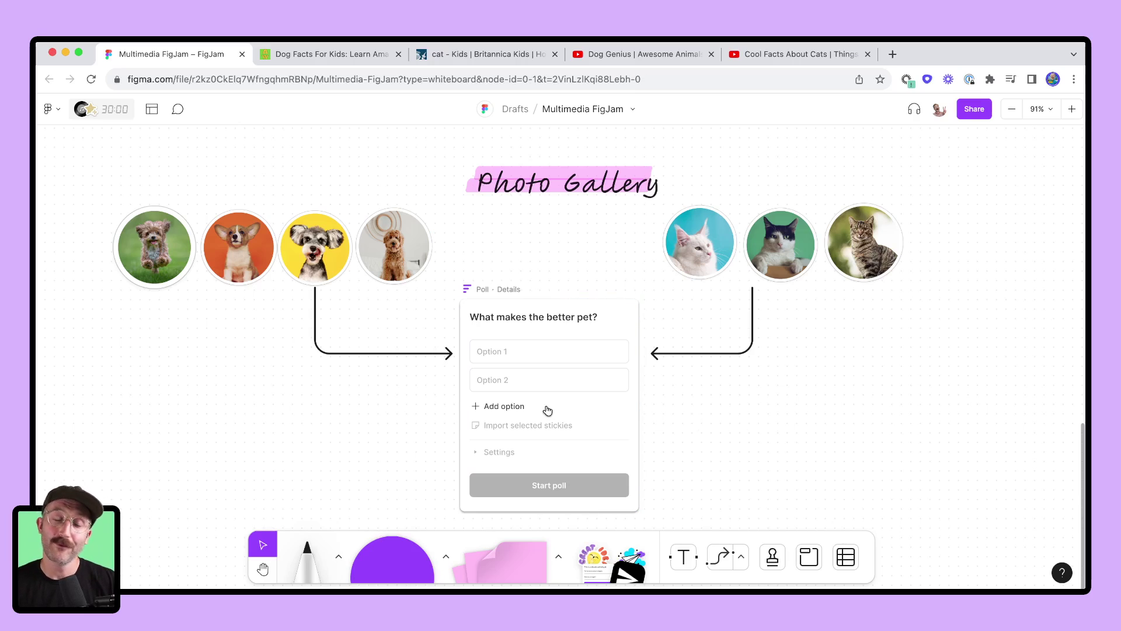
left_click(495, 345)
type("Dog")
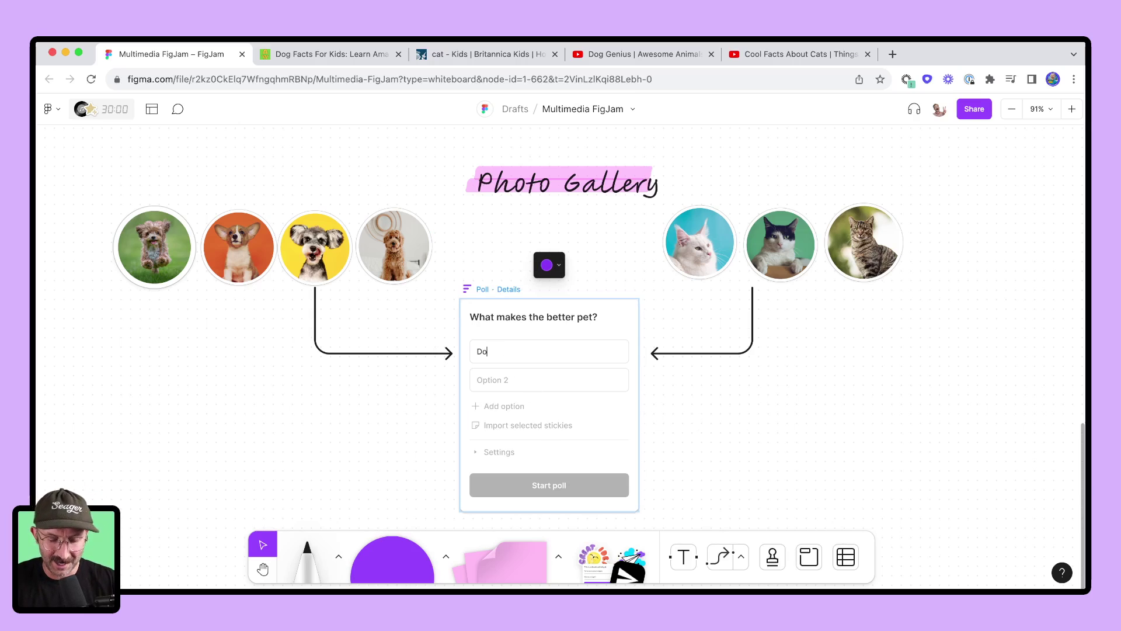
left_click(499, 380)
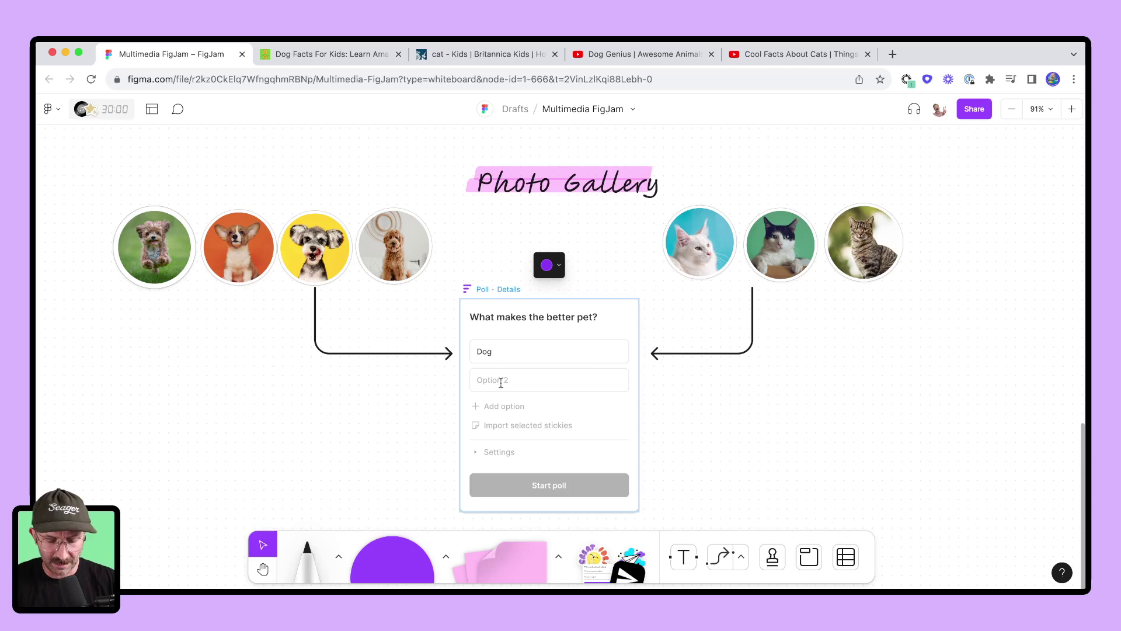
type("Cat")
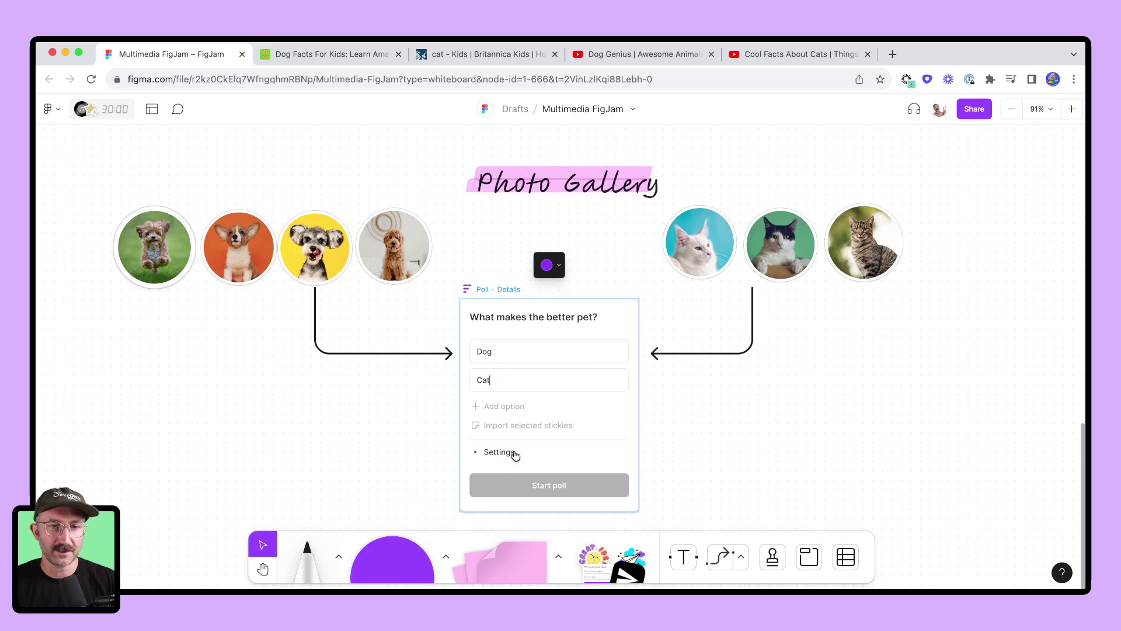
left_click(492, 455)
left_click(496, 458)
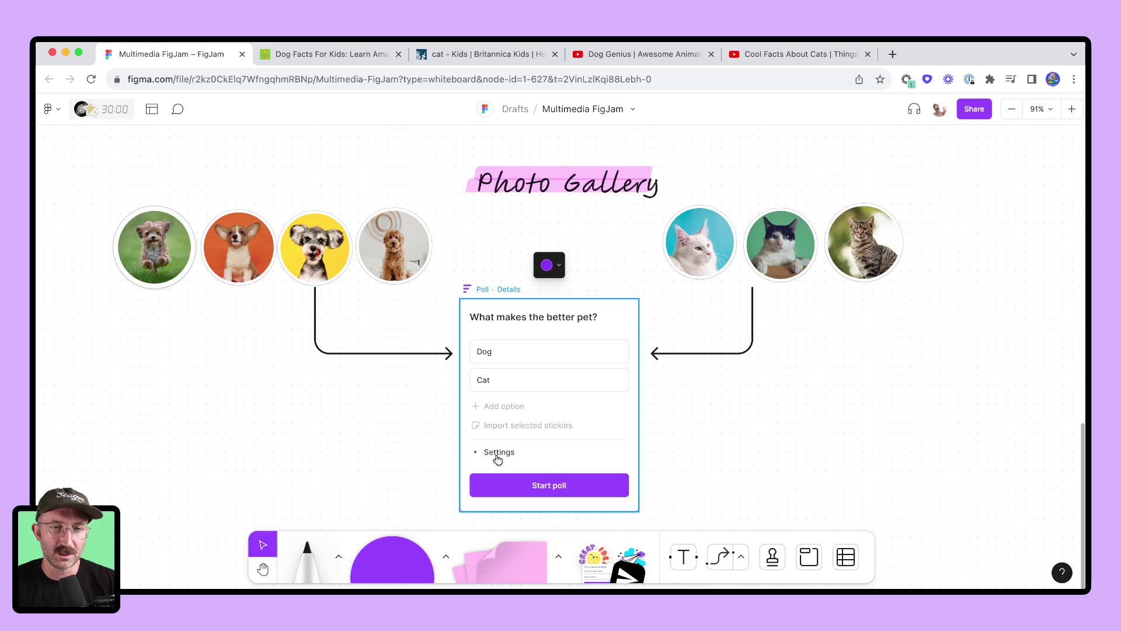
Start the pet poll and vote for Dog, nudging the poll card slightly between the arrows
left_click(549, 485)
left_click(795, 428)
left_click(571, 355)
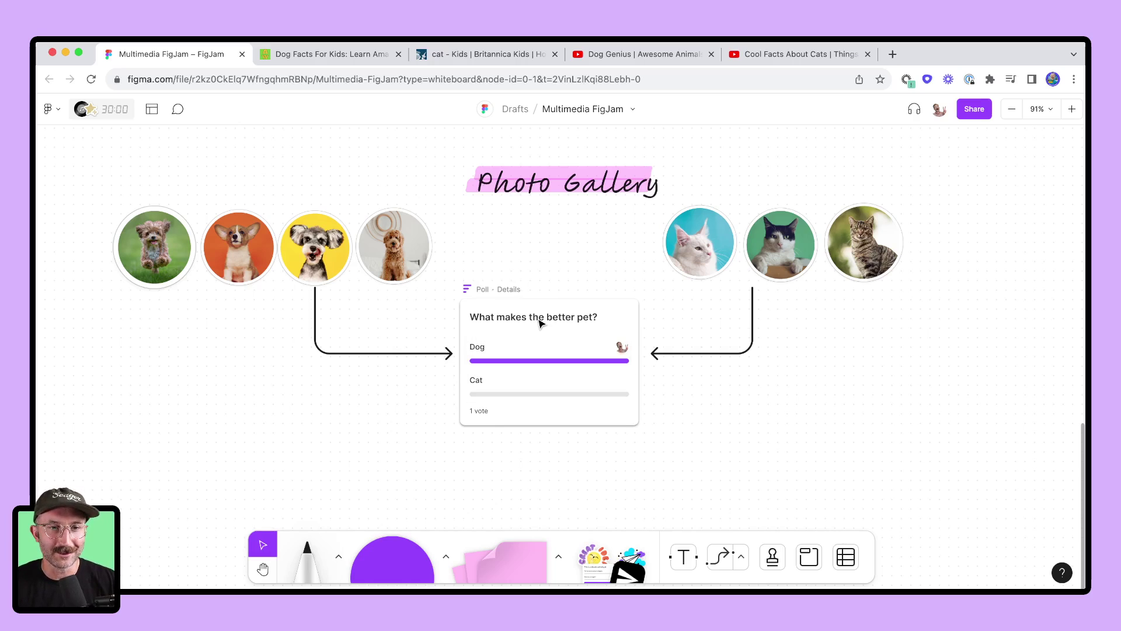
left_click_drag(531, 325, 538, 326)
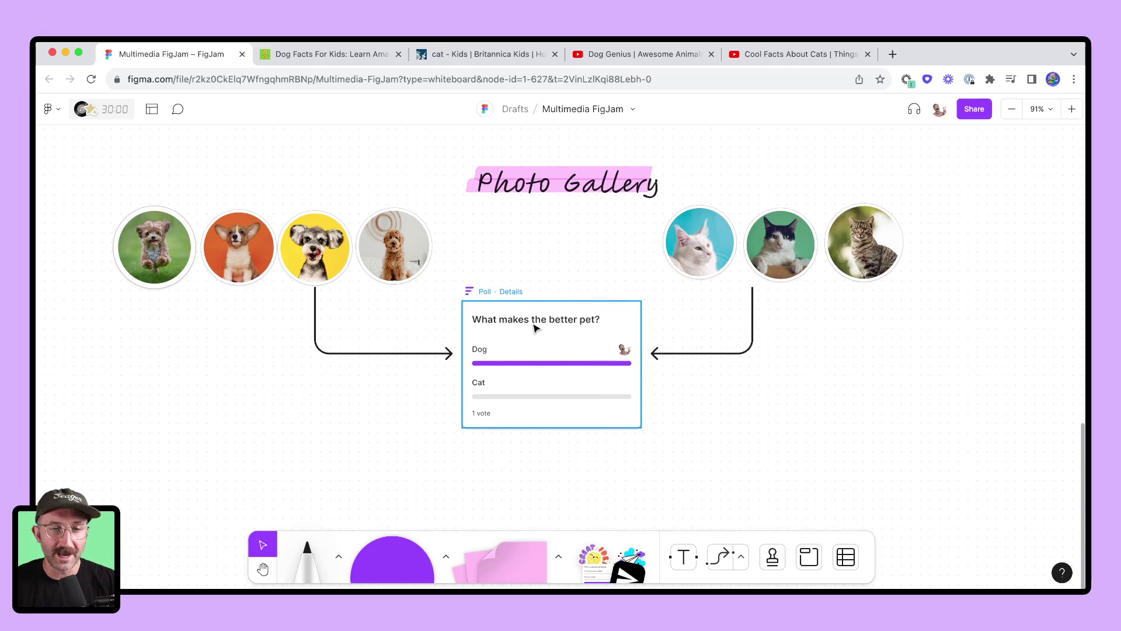
Review the finished "One tab learning" example next to the edited section of the board
scroll(537, 325, "down", 5)
scroll(570, 325, "down", 5)
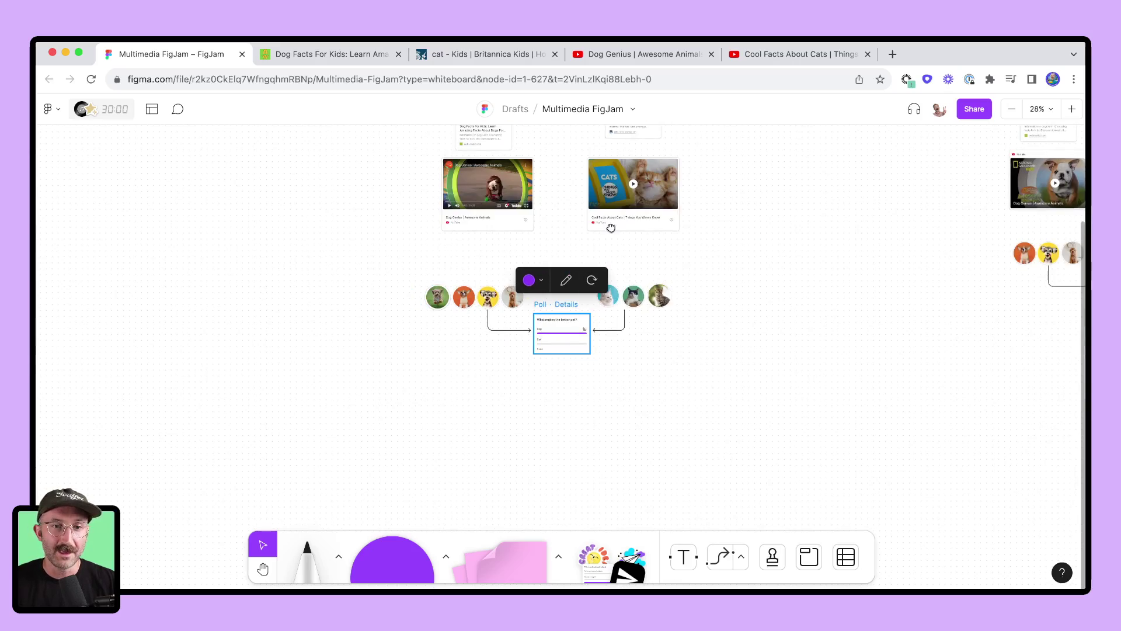
left_click_drag(886, 323, 336, 373)
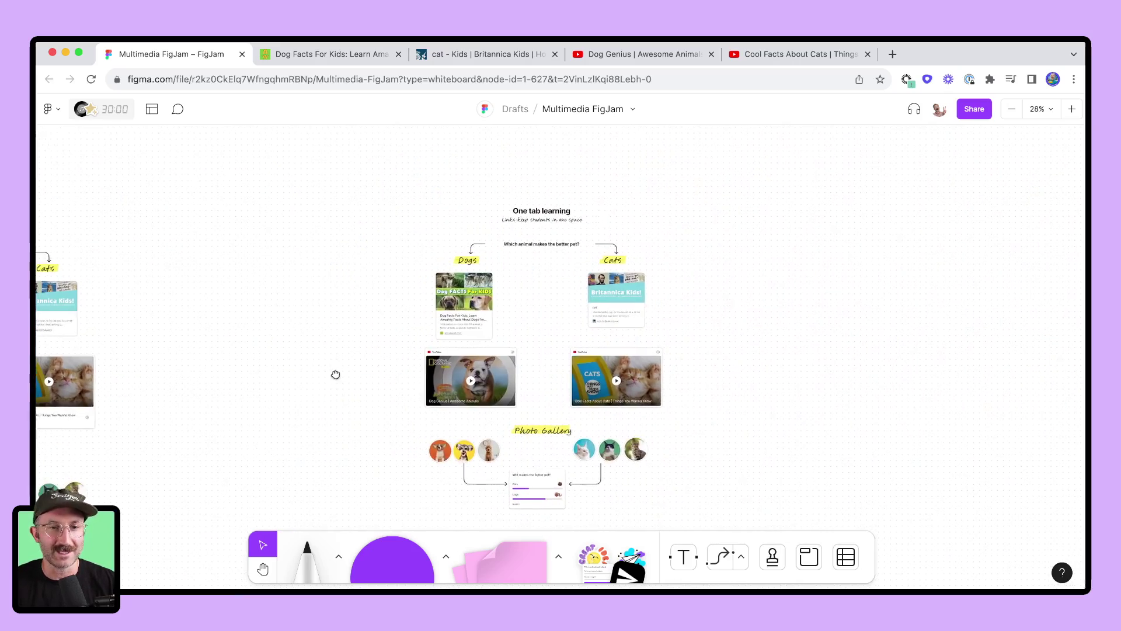
scroll(587, 308, "up", 4)
scroll(587, 308, "down", 4)
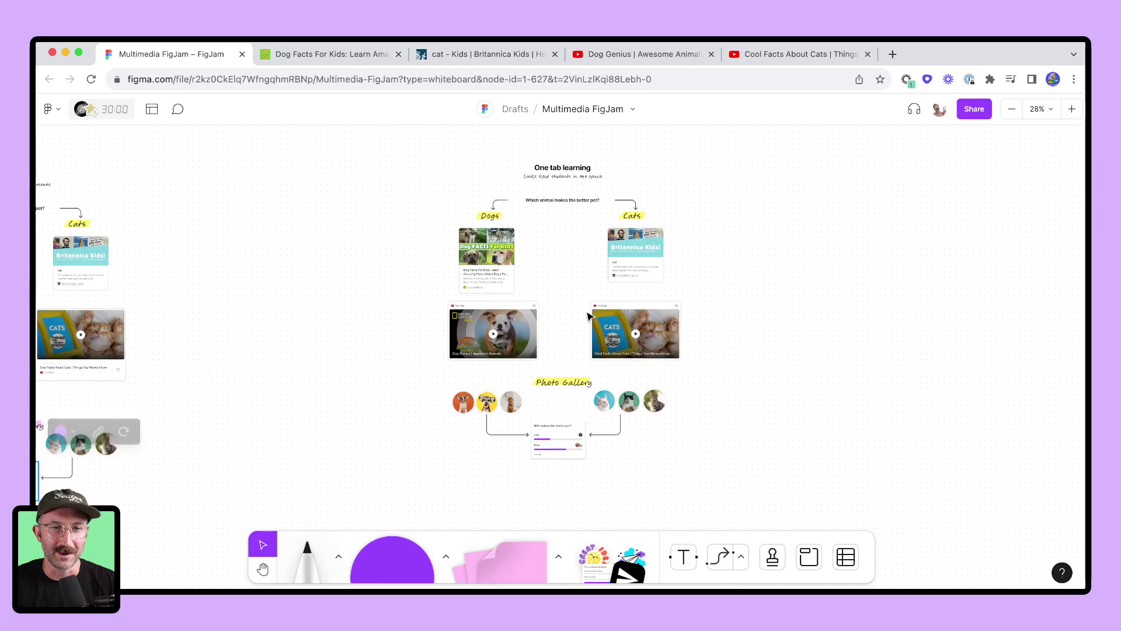